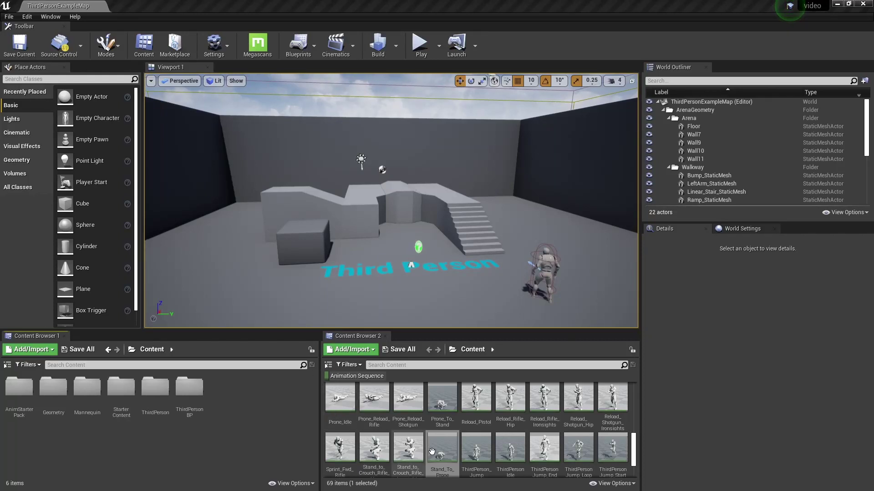
Browse the Content Browser 2 animation thumbnails and open Stand_To_Prone in the Animation Editor
mouse_move(457, 450)
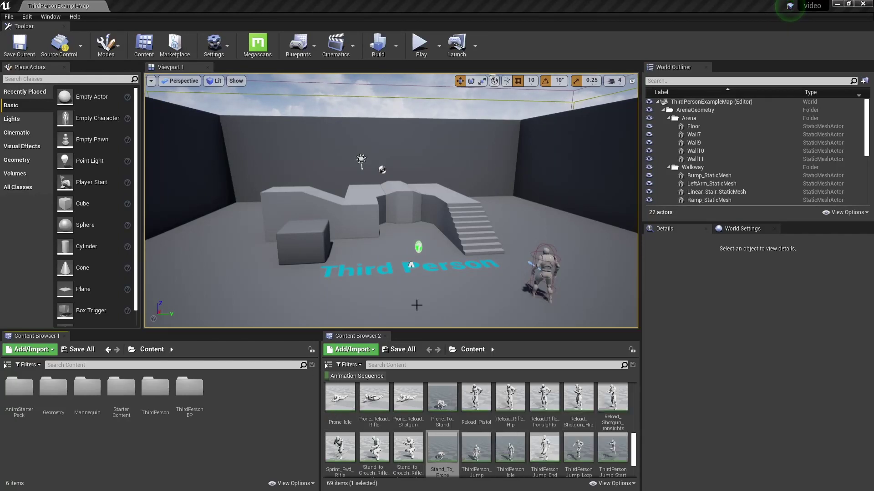
mouse_move(465, 388)
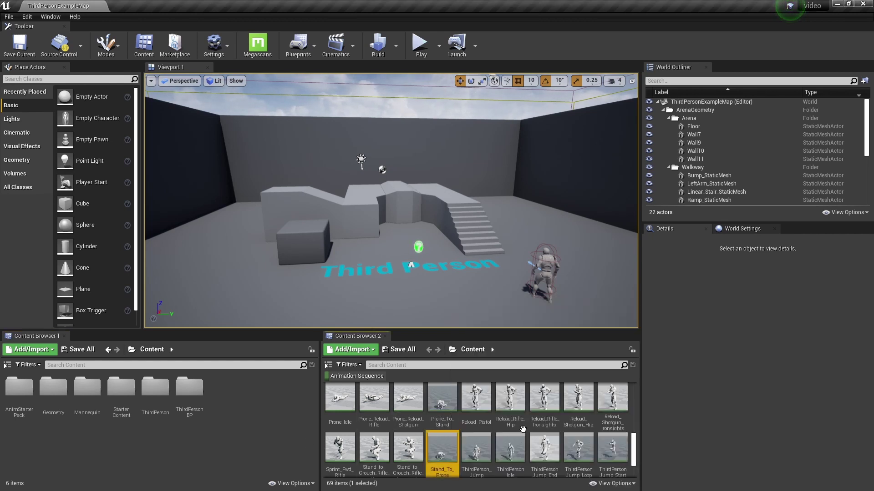
mouse_move(599, 411)
scroll(598, 411, down, 1)
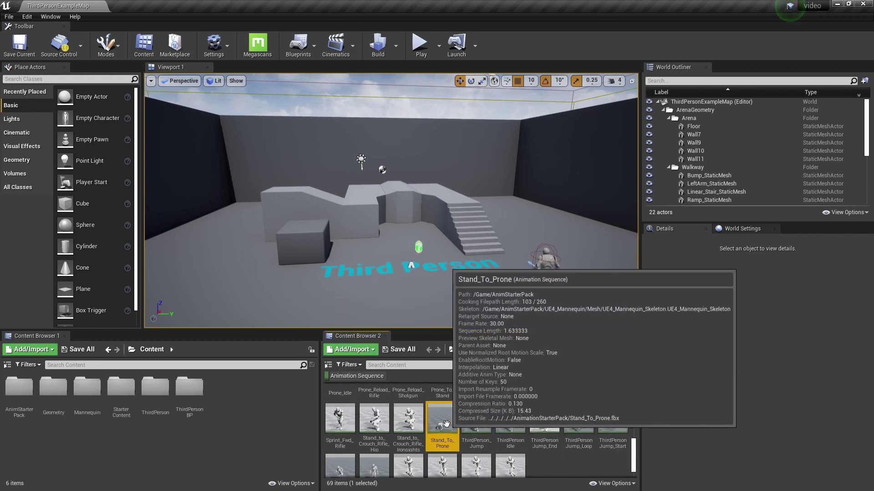
double_click(446, 424)
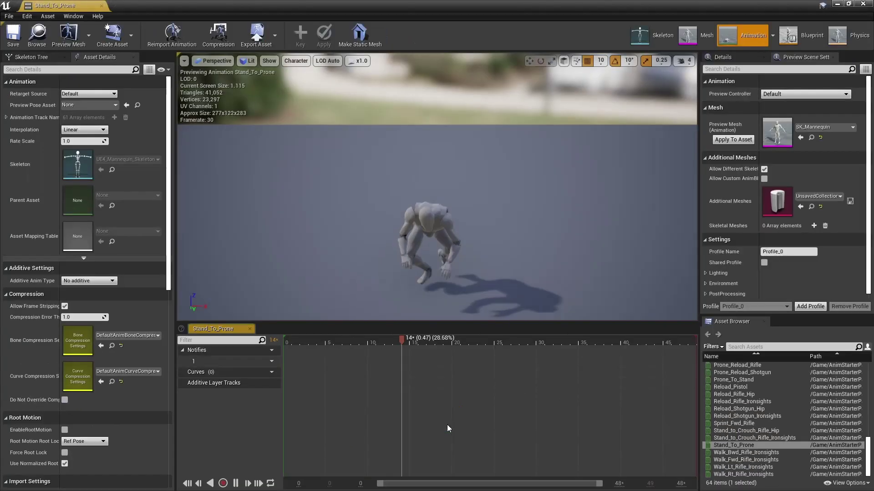
Record Stand_To_Prone playback from frame 0 into a new NewAnimation asset
drag(319, 343, 240, 345)
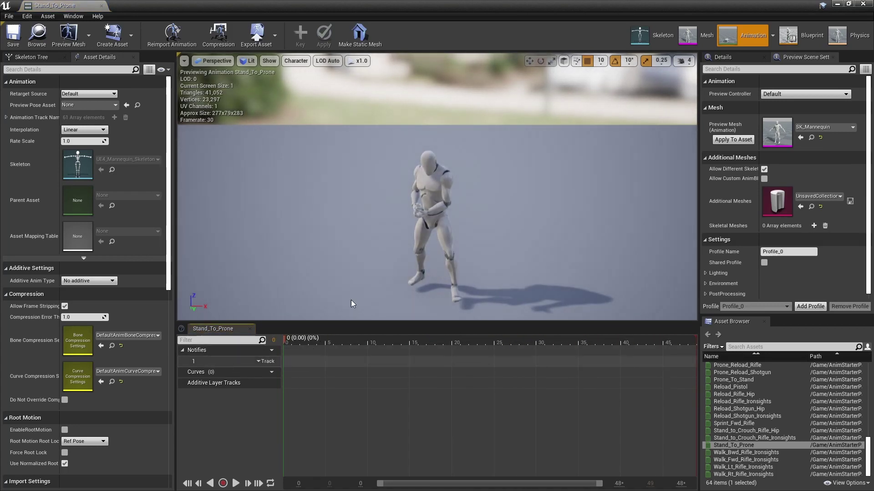
click(222, 483)
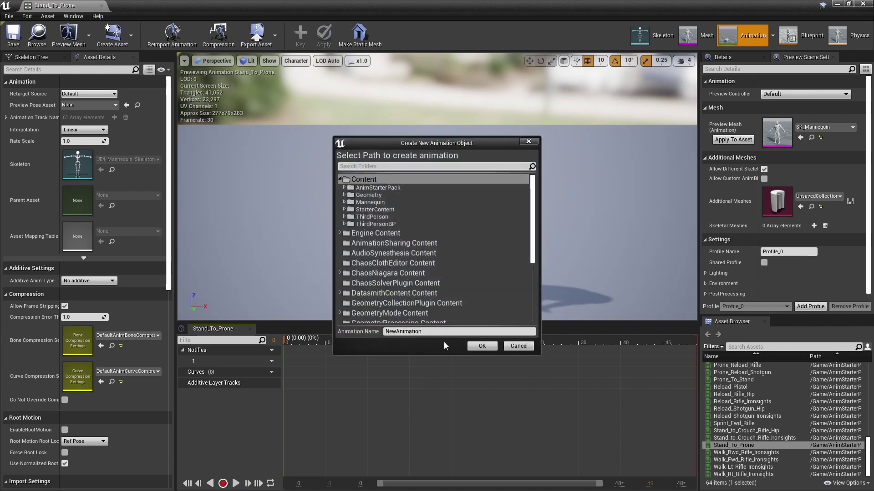
click(480, 346)
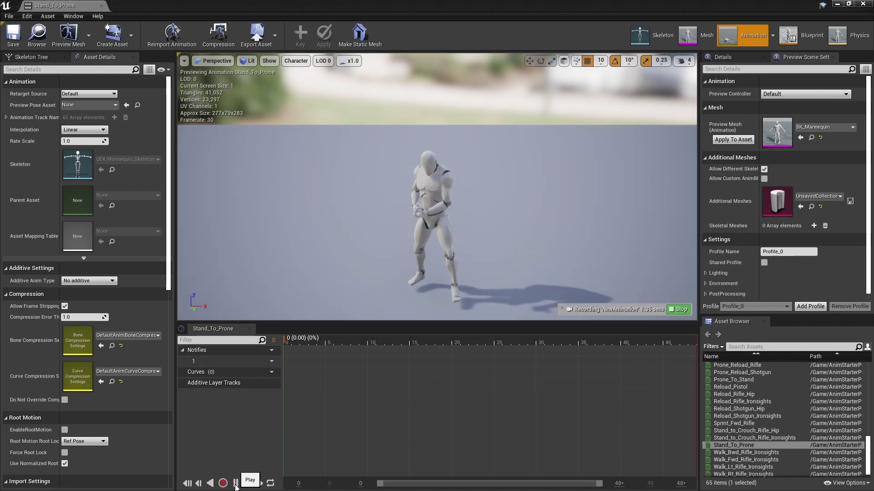
click(236, 484)
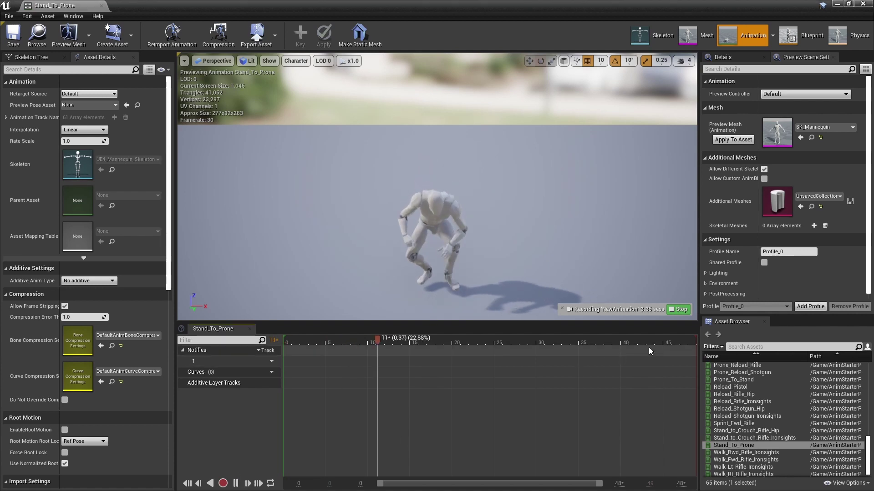
click(681, 310)
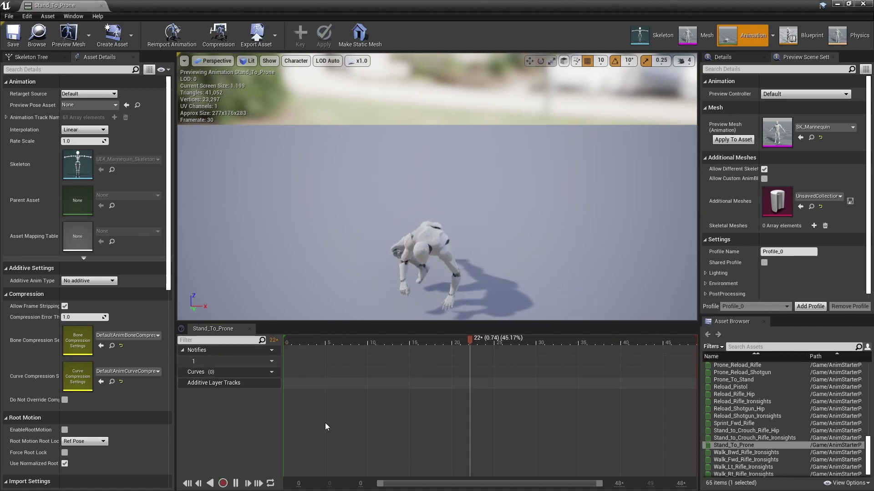
Pause and rewind to frame 0, then dock the animation editor into the main window
click(234, 485)
drag(590, 342, 275, 344)
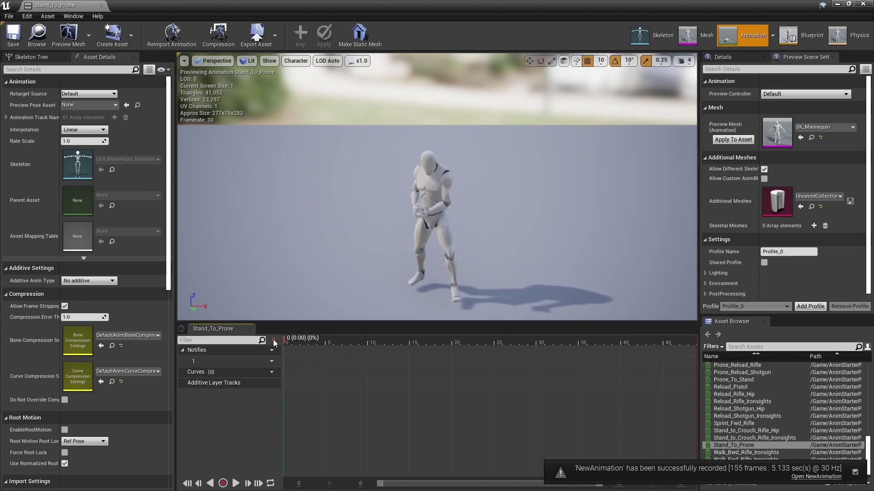
drag(68, 8, 167, 4)
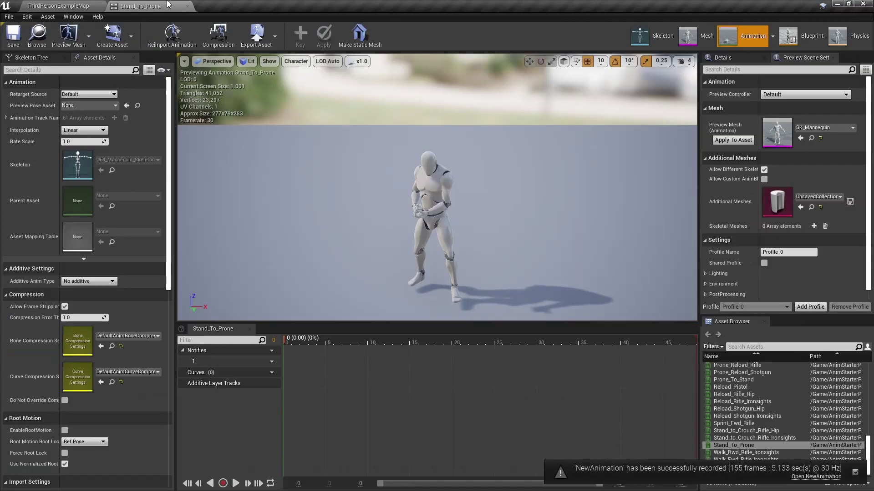
click(63, 7)
Open NewAnimation and remove all frames before the mannequin starts falling
double_click(223, 388)
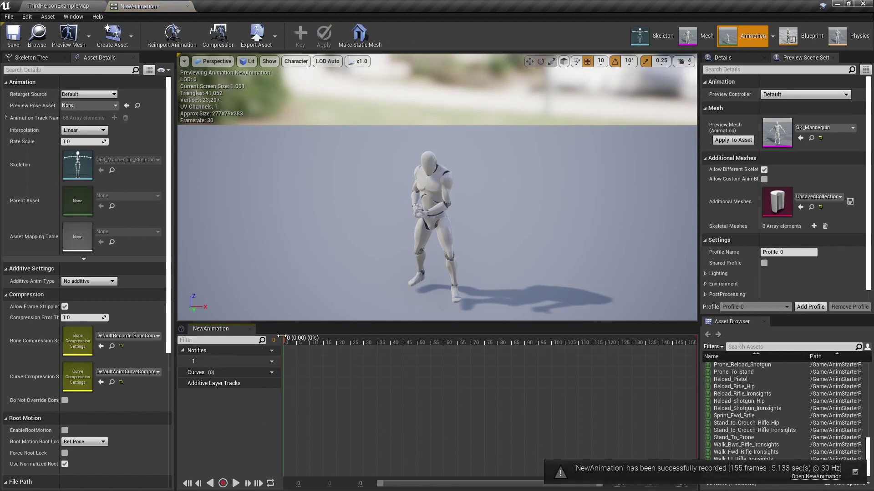
drag(284, 340, 523, 341)
right_click(522, 340)
click(560, 406)
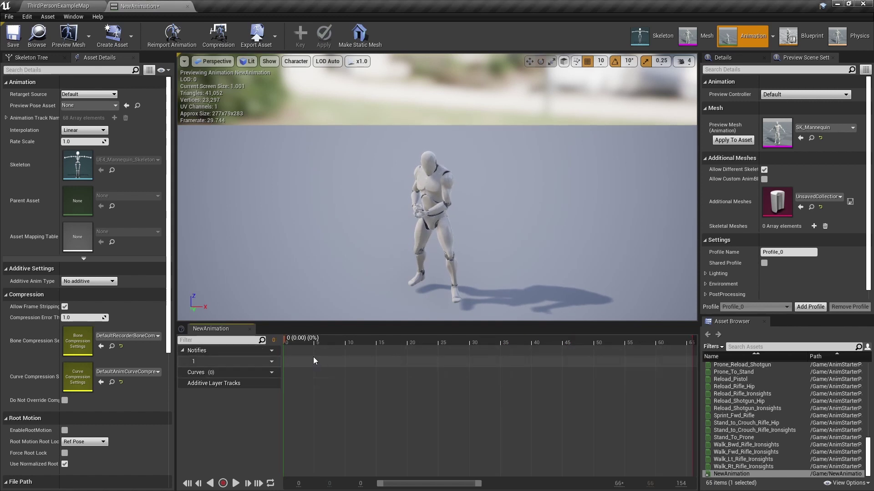
Remove the frames from frame 51 to the end, after the mannequin lies prone
drag(288, 340, 591, 373)
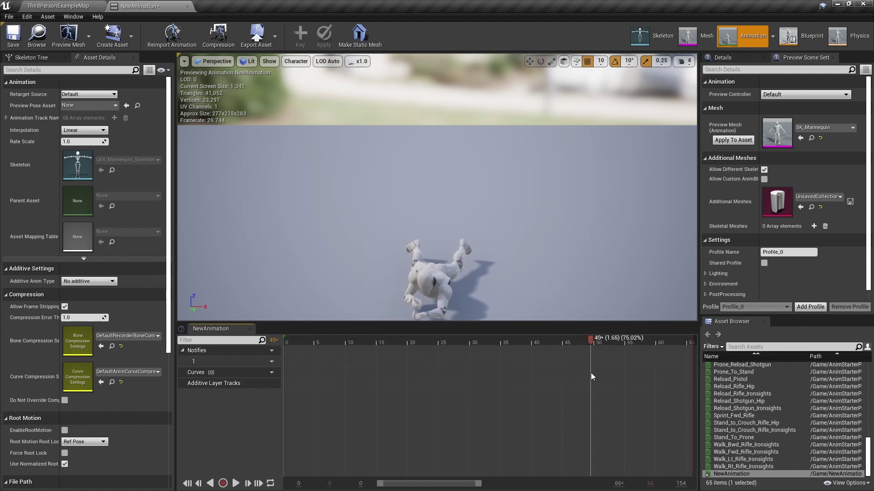
right_click(590, 342)
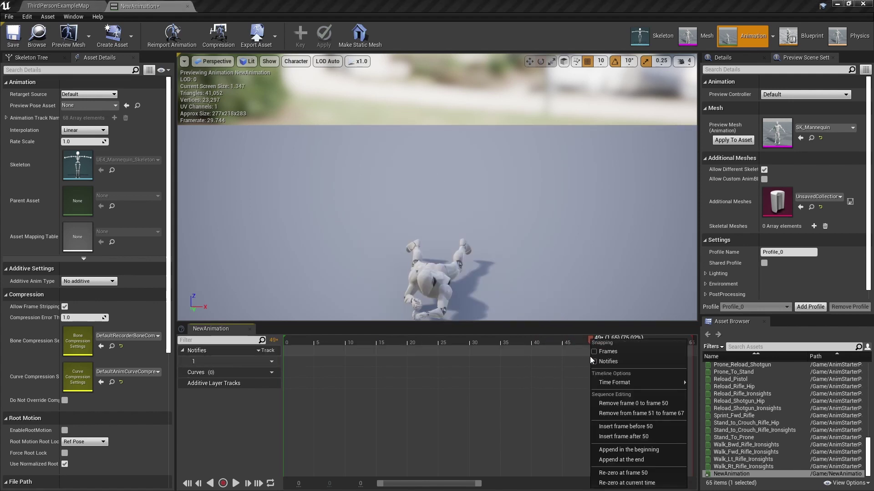
click(614, 413)
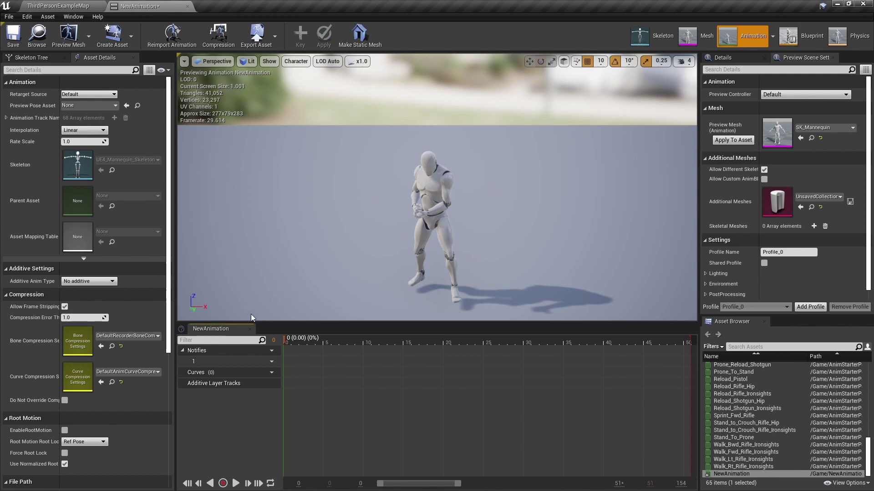
drag(282, 346, 680, 353)
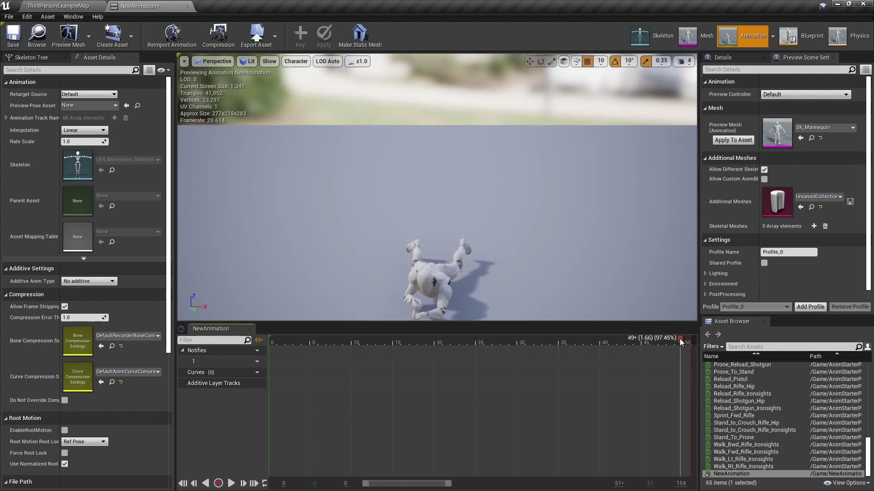
right_click(681, 351)
click(711, 413)
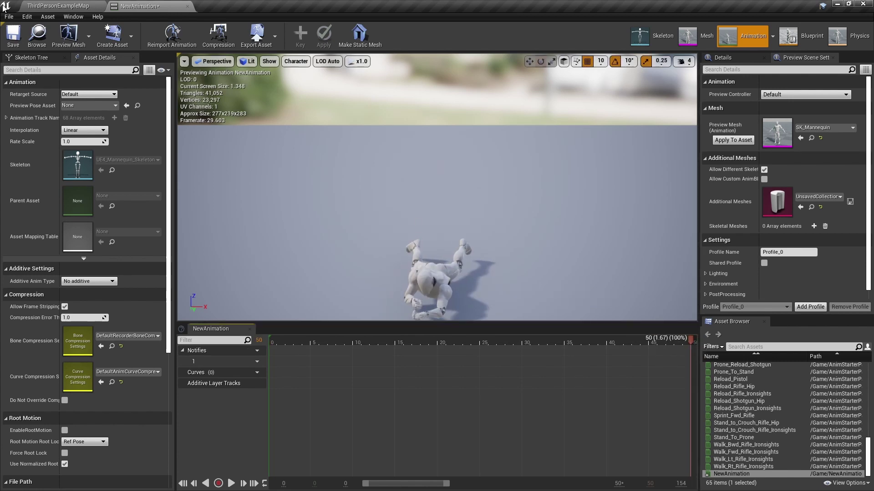
click(44, 6)
Export NewAnimation to NewAnimation.FBX through Asset Actions > Export with default FBX options
right_click(223, 393)
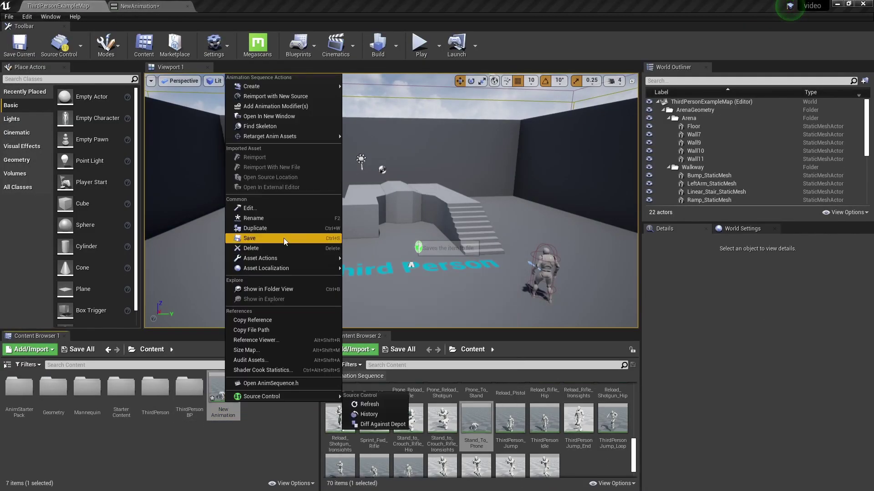
mouse_move(289, 261)
click(360, 302)
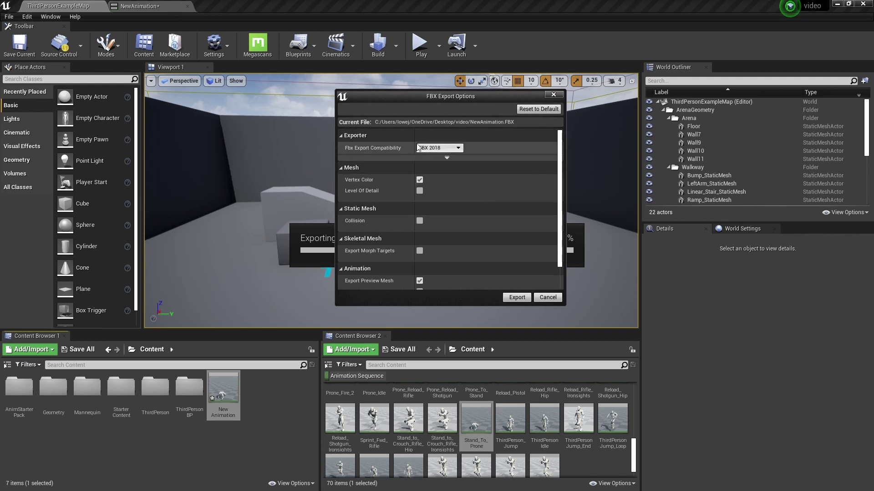
scroll(428, 218, down, 1)
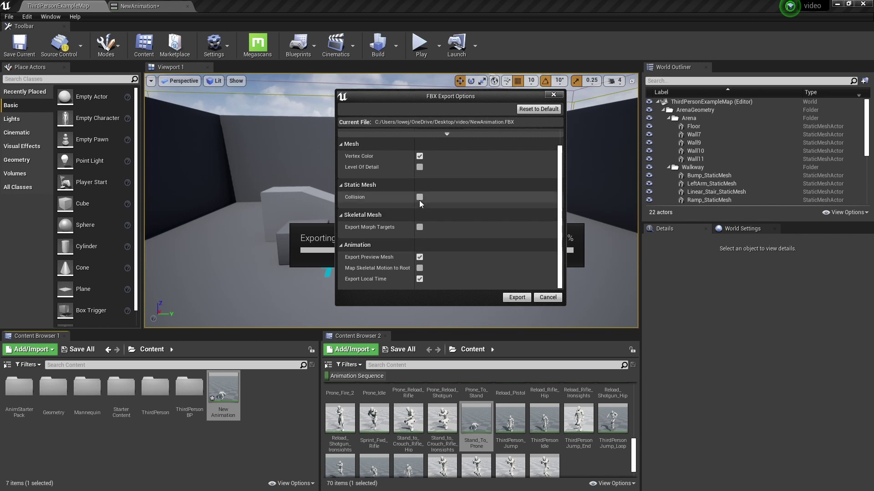
click(522, 300)
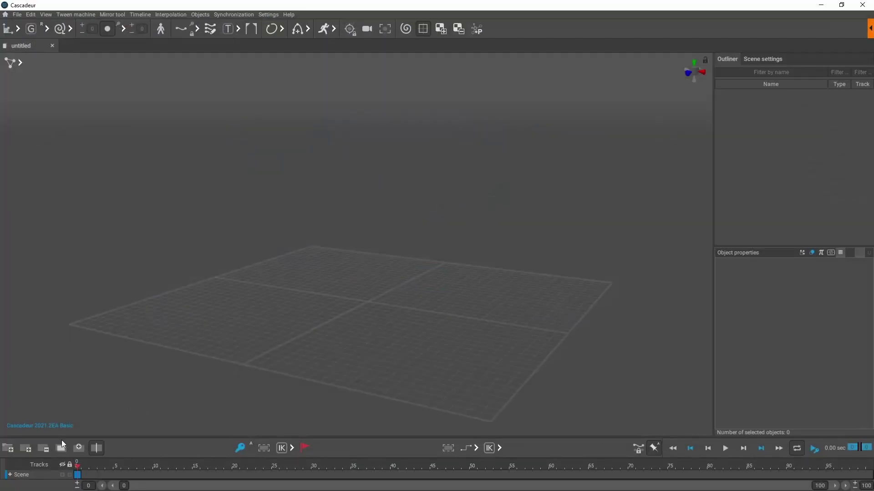
Add the mannequin FBX to the new scene via File > Add Fbx/Dae > Add model
click(11, 13)
mouse_move(39, 87)
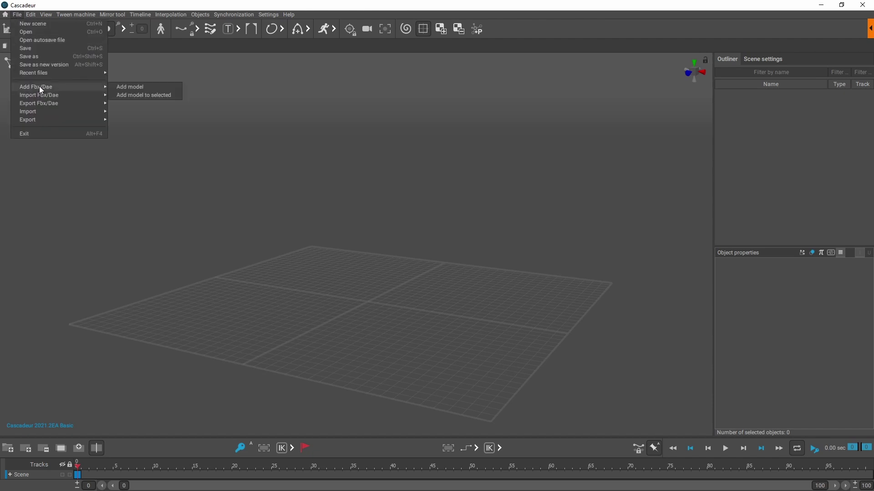
click(133, 87)
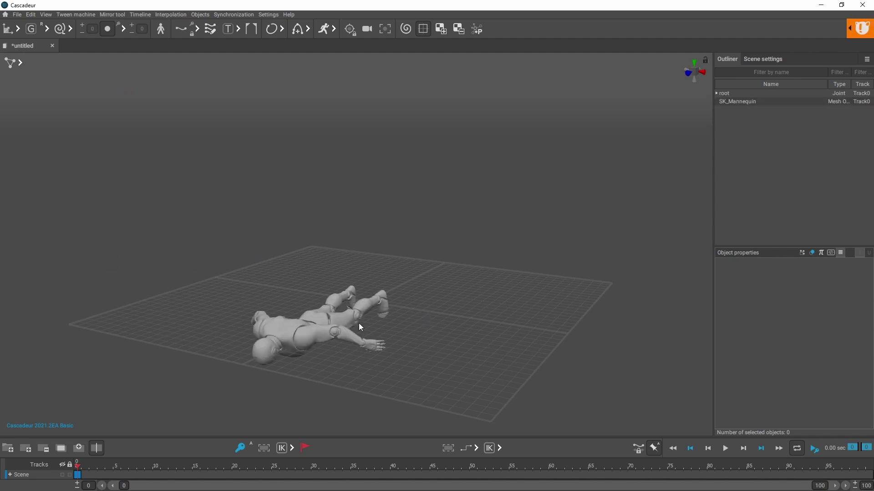
Switch to joint selection mode and marquee-select all 68 mannequin joints
click(21, 63)
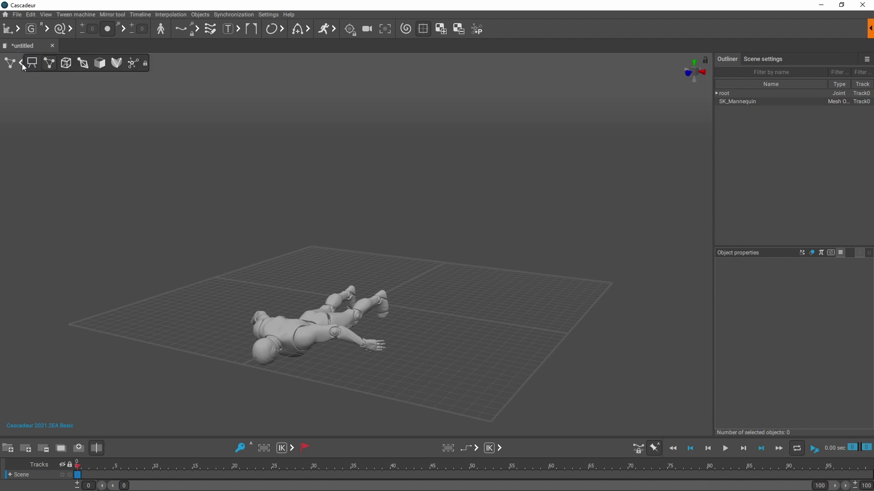
click(84, 64)
drag(176, 229, 522, 415)
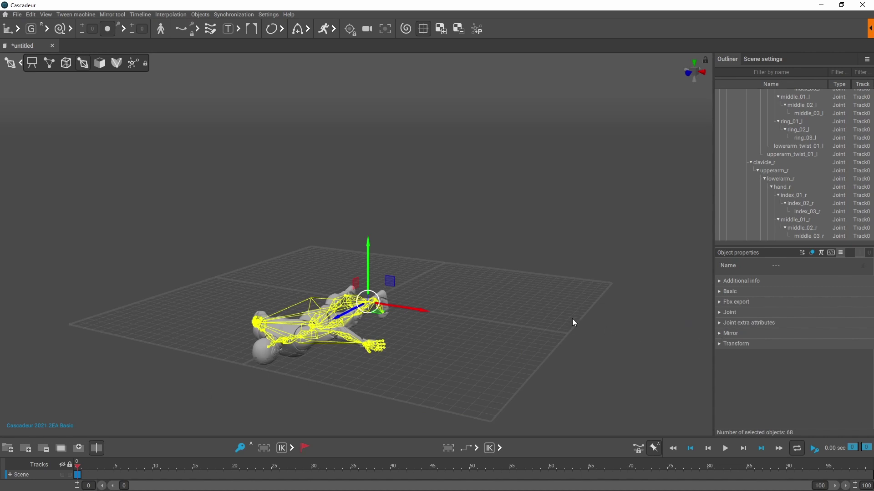
click(17, 15)
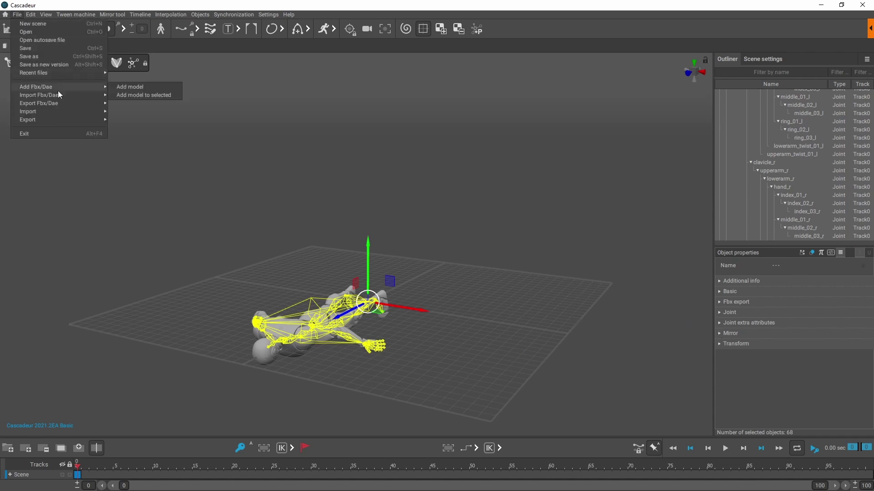
Import the FBX animation onto the mannequin, select its skeleton, and go to frame 18
mouse_move(58, 94)
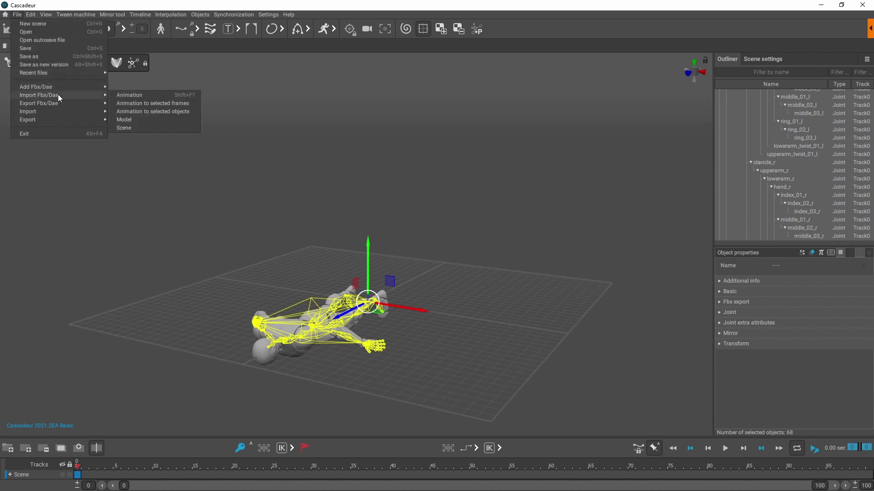
click(145, 100)
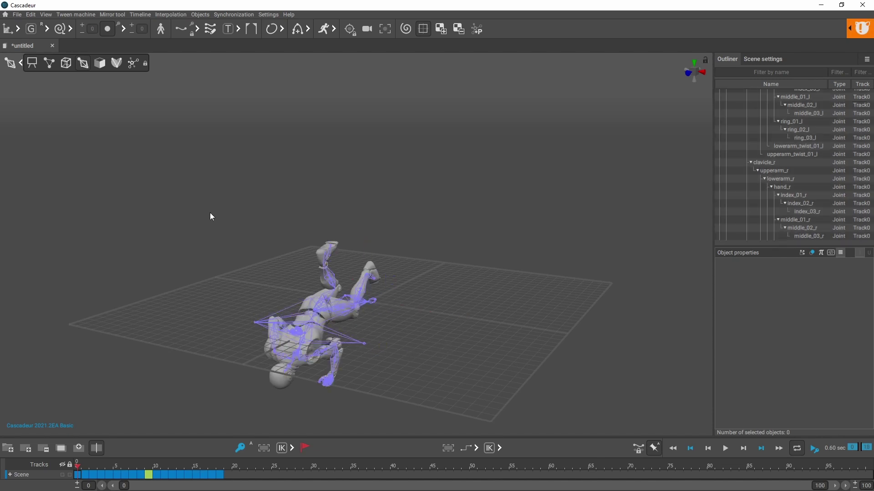
drag(210, 216, 460, 420)
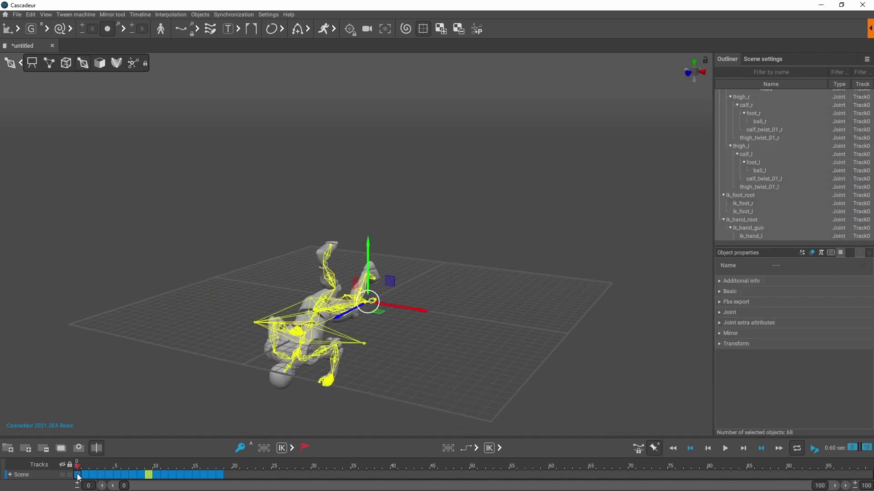
drag(78, 477, 220, 473)
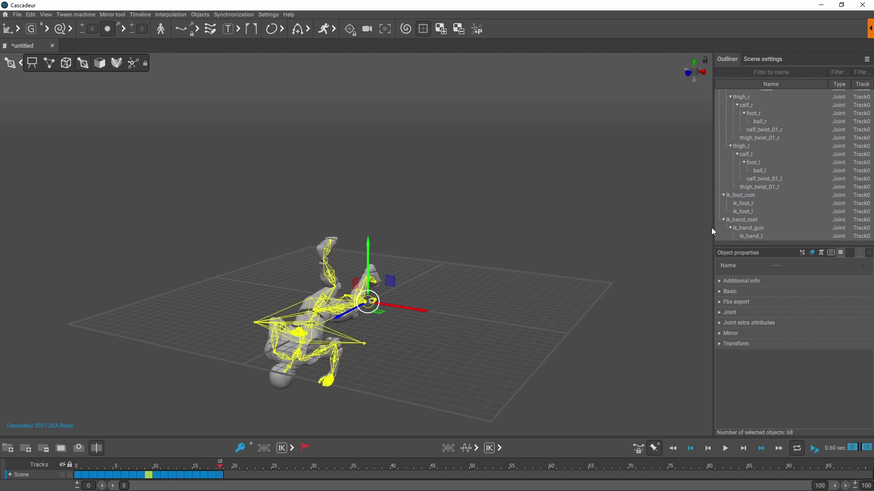
Rotate the whole skeleton 90° upright across all frames in Interval edit mode
click(760, 61)
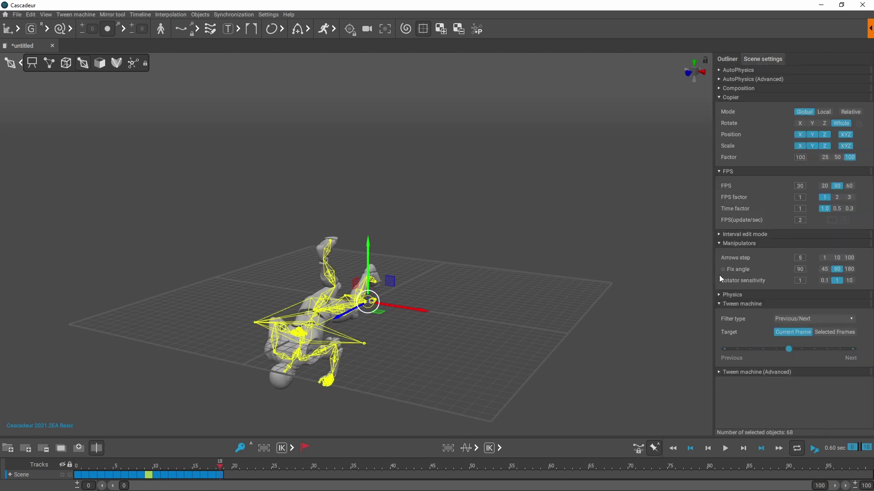
key(e)
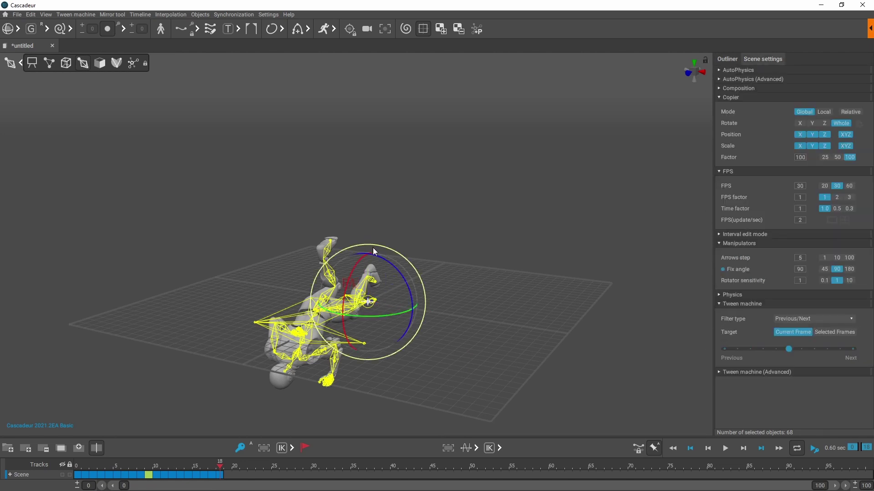
click(639, 449)
drag(344, 296, 524, 308)
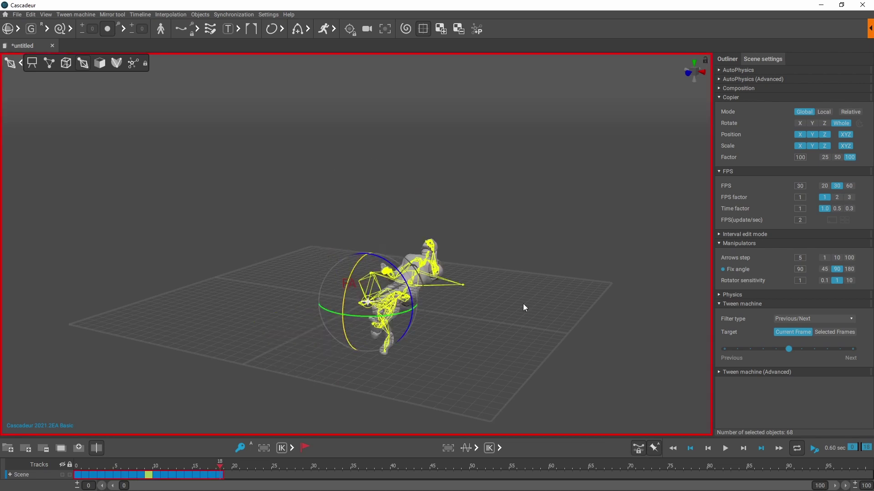
click(558, 328)
key(ctrl+z)
key(ctrl+z)
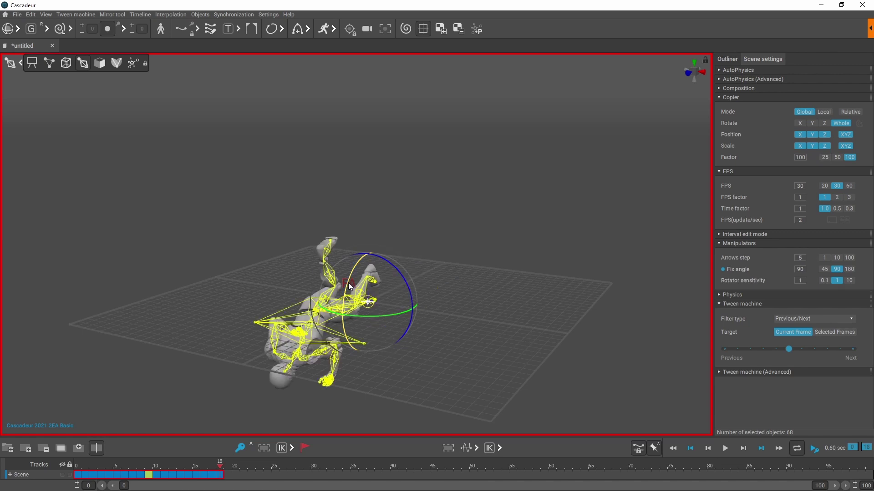
key(ctrl+z)
drag(354, 266, 355, 266)
Turn off interval editing, hide the rig, play the 18-frame animation, and close the scene
click(637, 450)
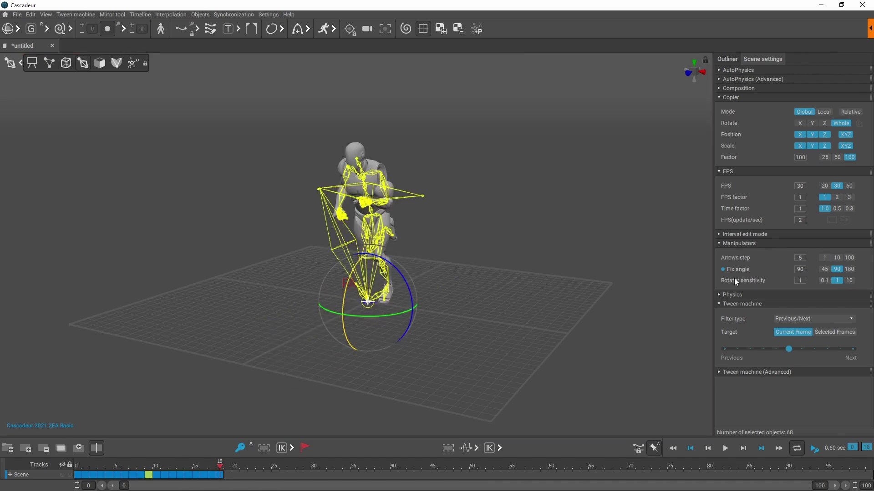
click(441, 256)
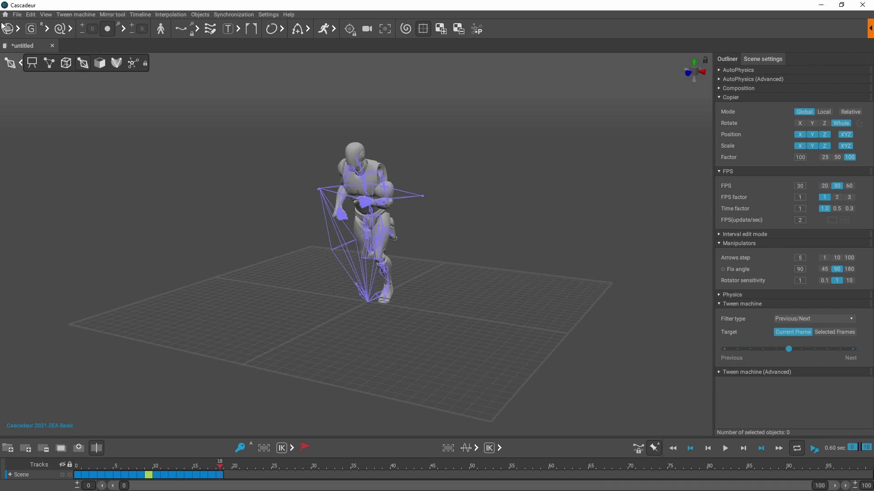
click(41, 65)
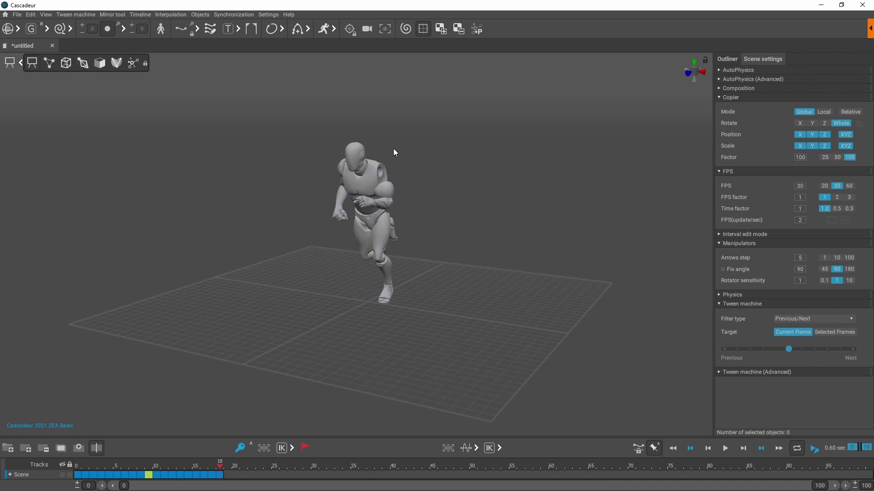
scroll(391, 147, up, 1)
scroll(406, 150, up, 3)
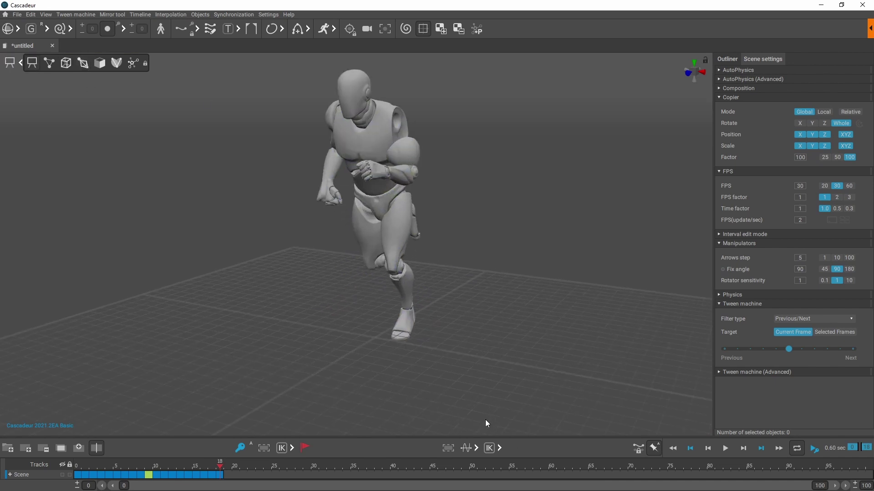
click(725, 449)
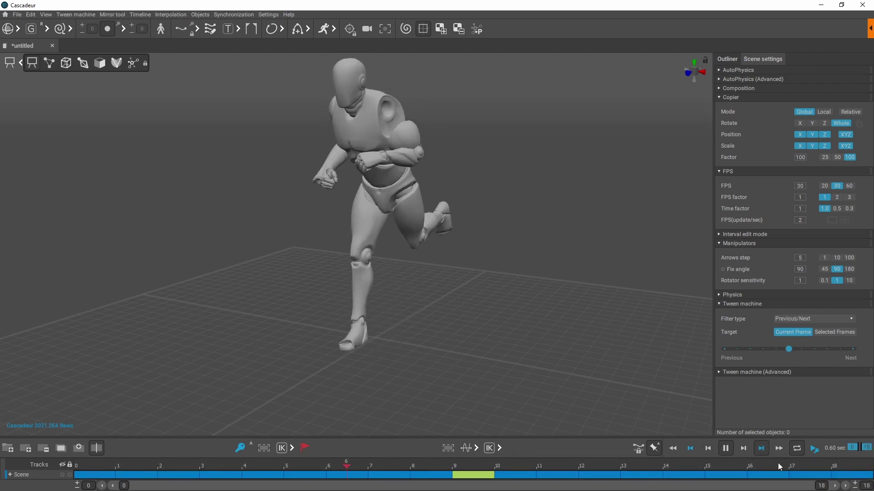
click(725, 449)
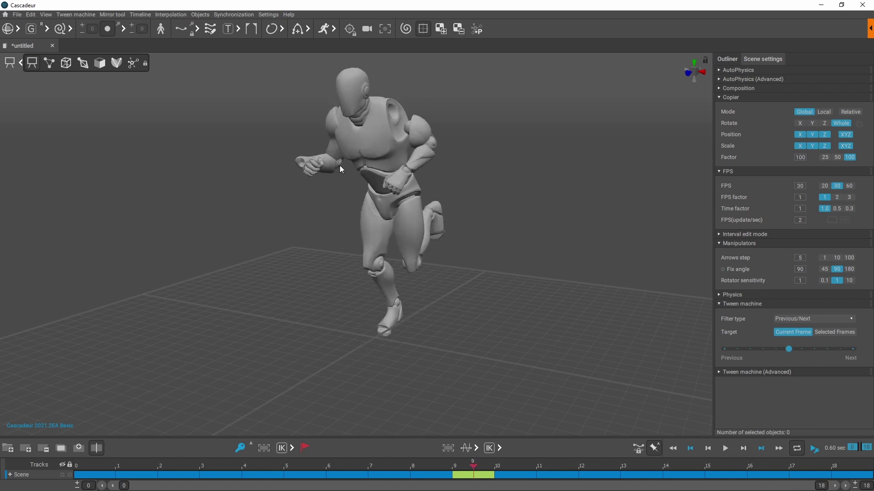
click(53, 46)
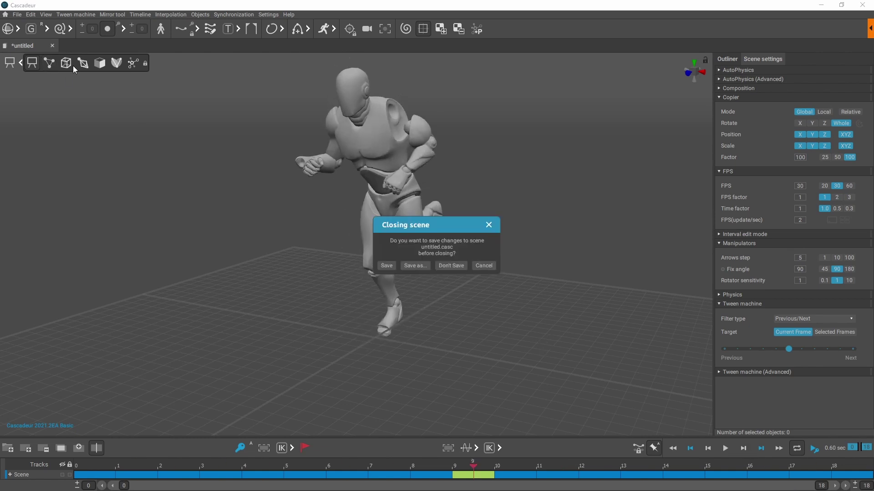
Discard the unsaved scene and add the mannequin model via File > Add Fbx/Dae
click(451, 265)
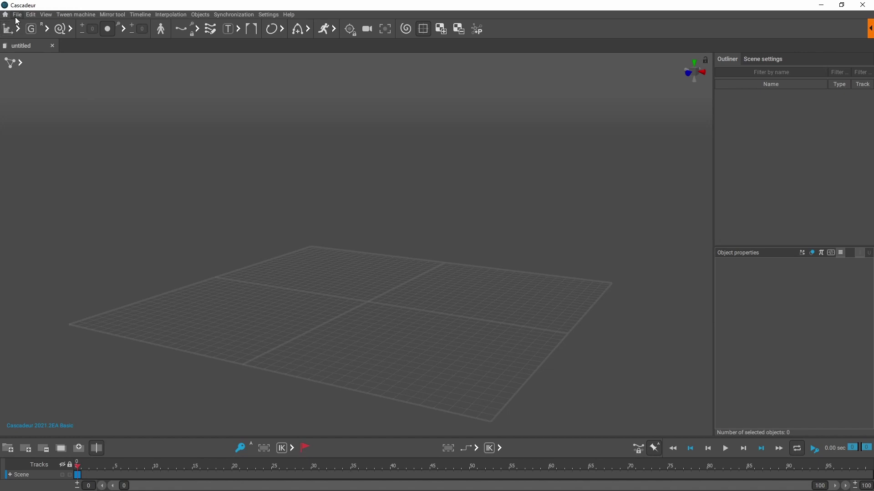
click(17, 14)
mouse_move(59, 85)
click(141, 89)
Import the FBX animation onto the mannequin via File > Import Fbx/Dae > Animation
click(16, 15)
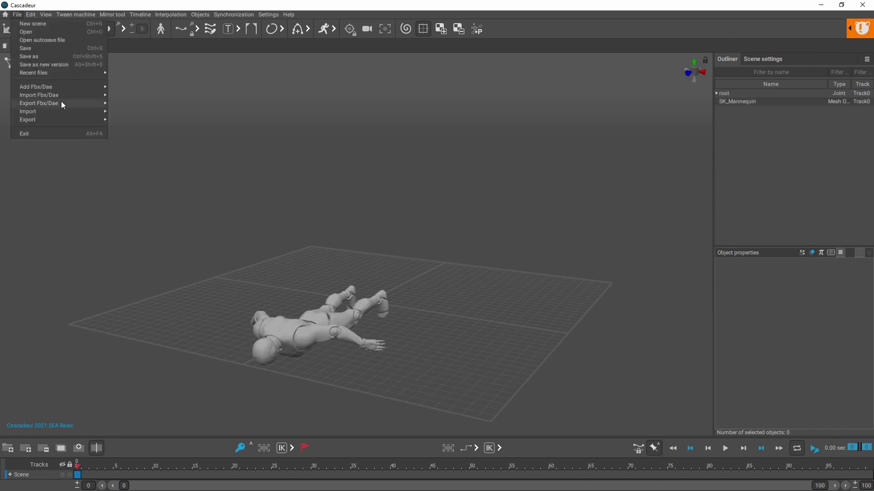
mouse_move(62, 95)
click(151, 97)
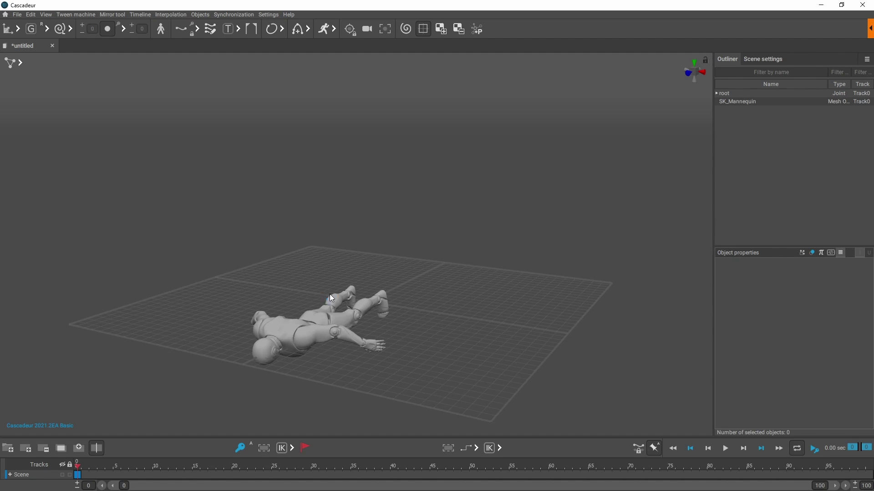
Select all mannequin joints and set the animation's end frame to 51
click(21, 64)
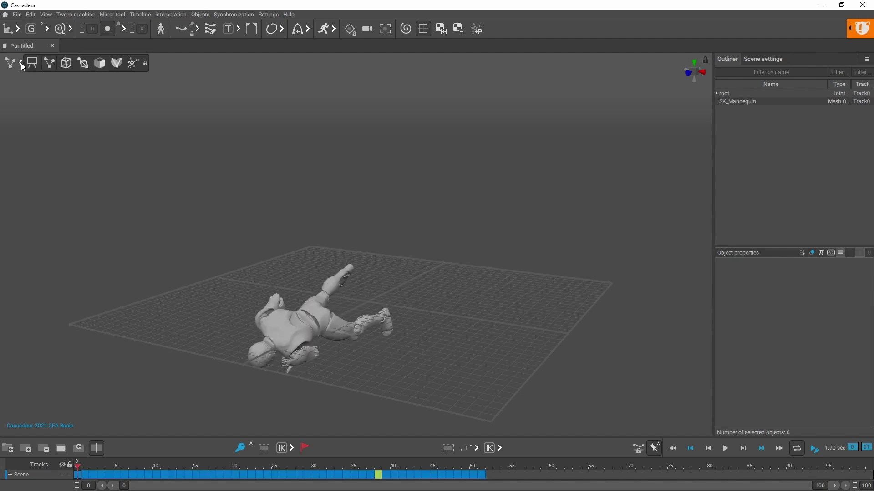
click(87, 64)
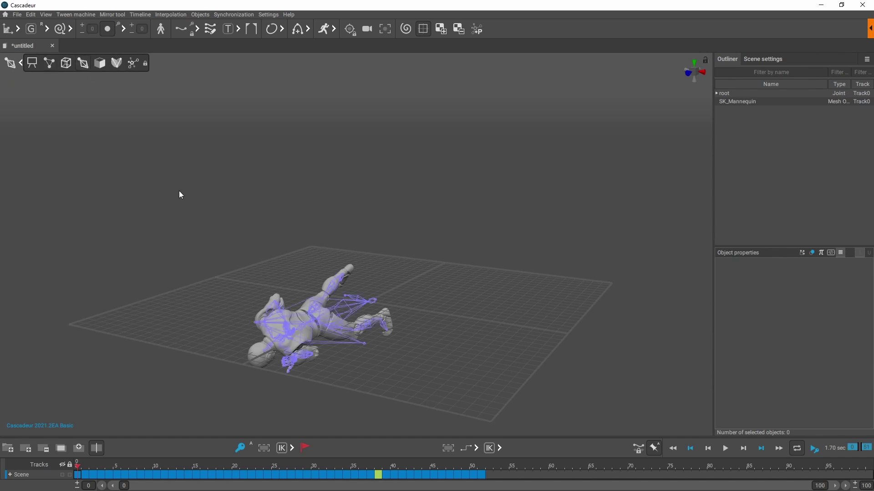
drag(177, 234, 528, 409)
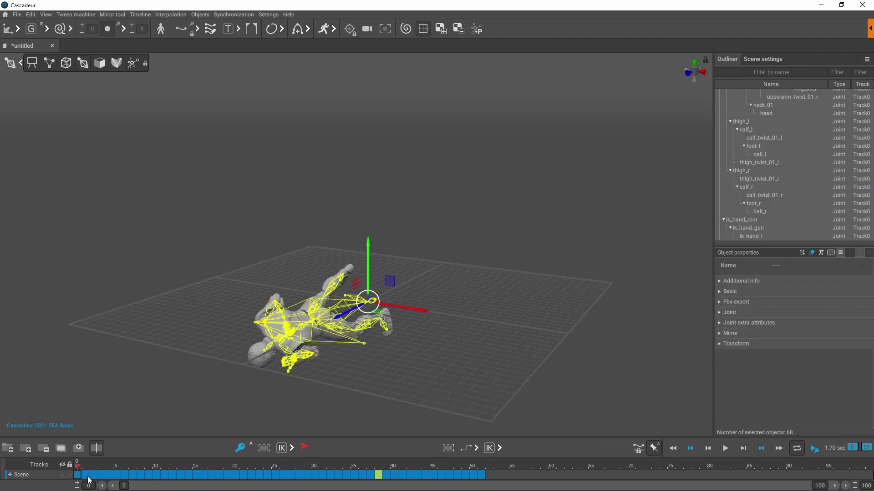
drag(90, 481, 478, 487)
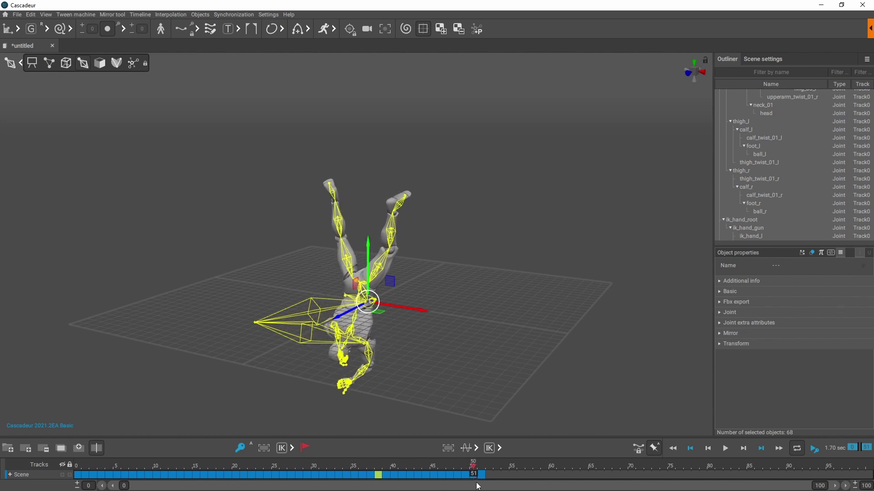
click(868, 449)
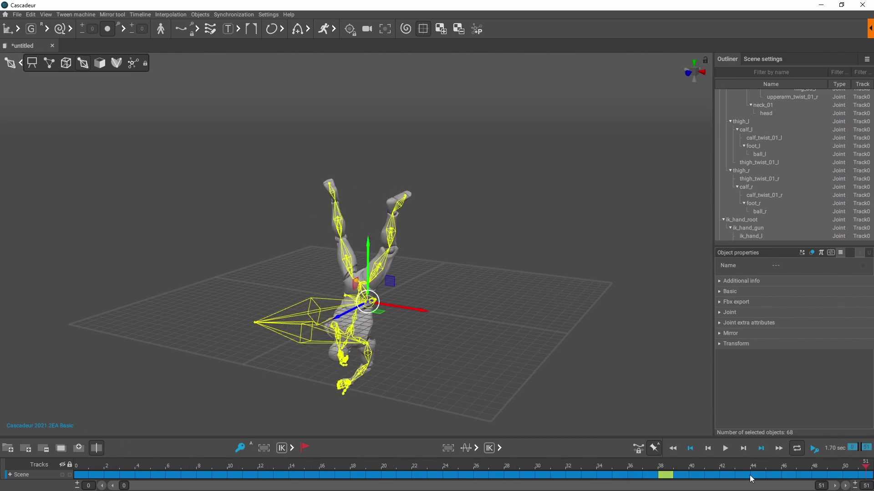
Rotate the entire motion a quarter turn upright using Interval edit mode
click(638, 450)
click(766, 59)
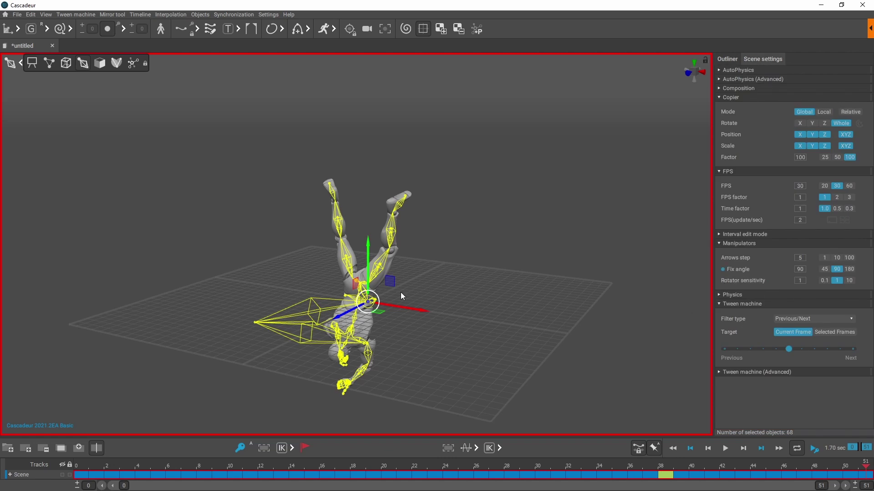
key(e)
drag(346, 291, 350, 274)
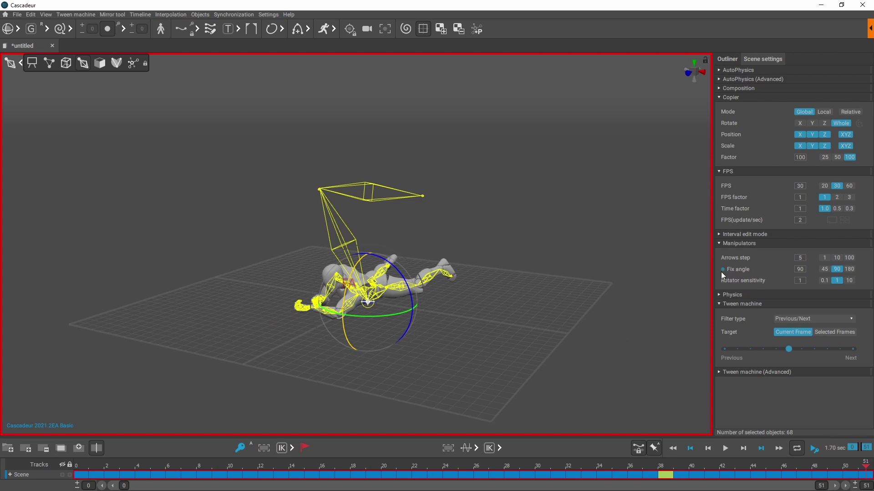
click(636, 455)
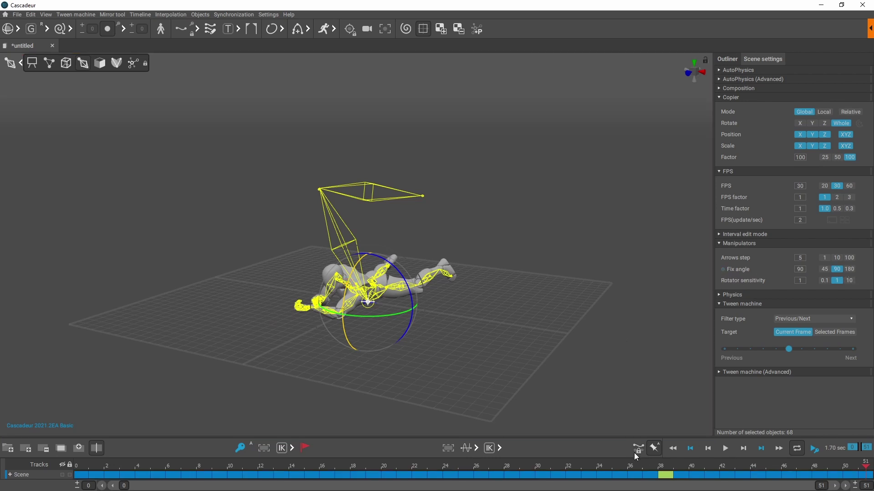
Clear the selection, hide the rig, and play the animation from frame 0
click(89, 477)
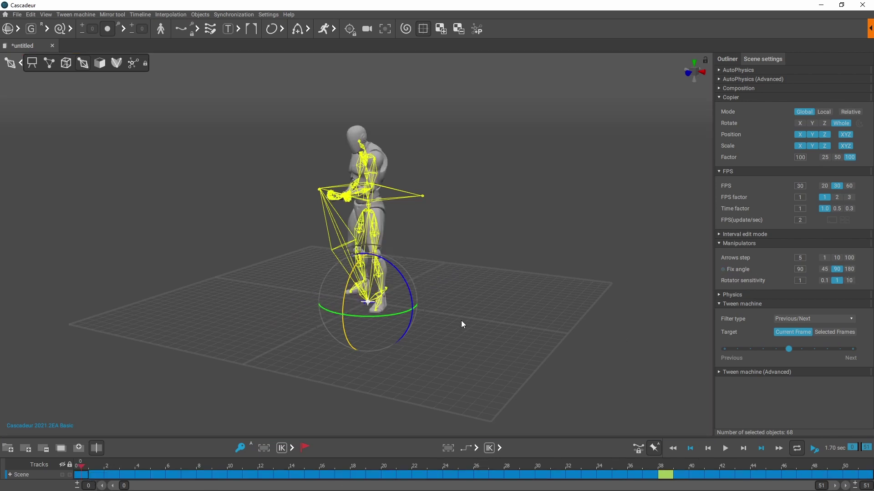
click(463, 325)
click(31, 67)
click(726, 449)
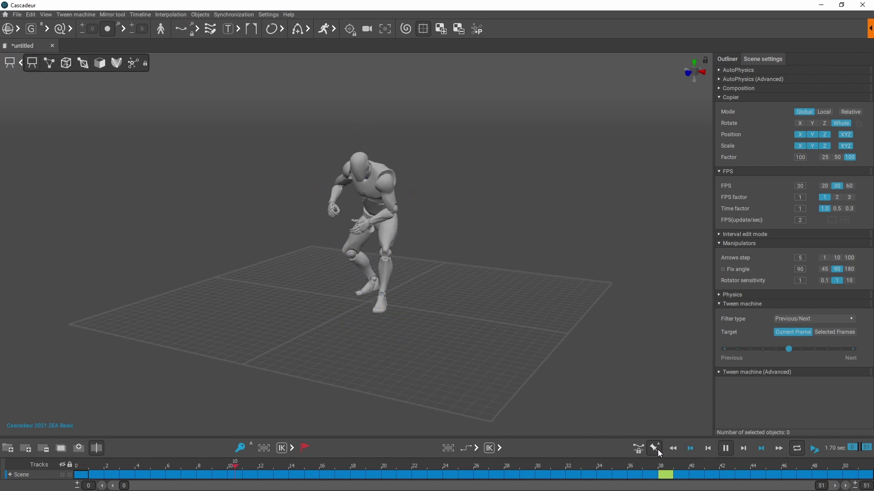
click(728, 450)
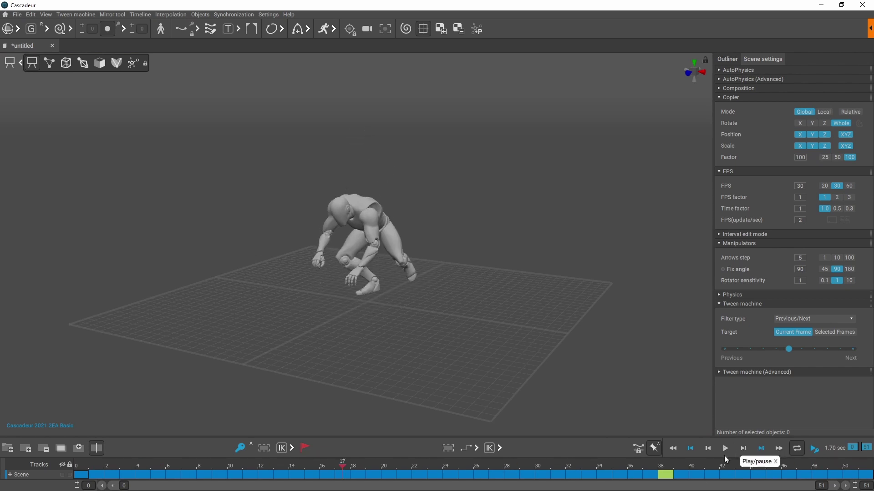
drag(664, 470, 78, 485)
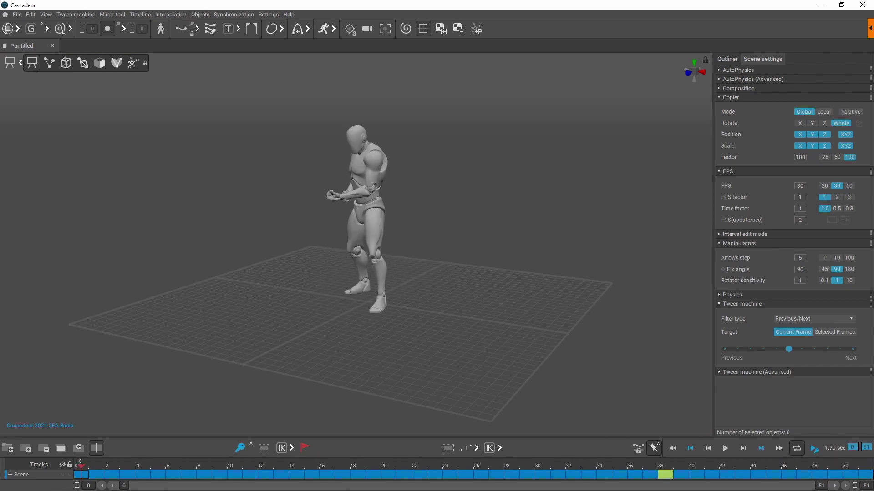
Create a prototype rig with the Quick Rigging Tool using mirror plane YZ, then show mesh only
click(208, 14)
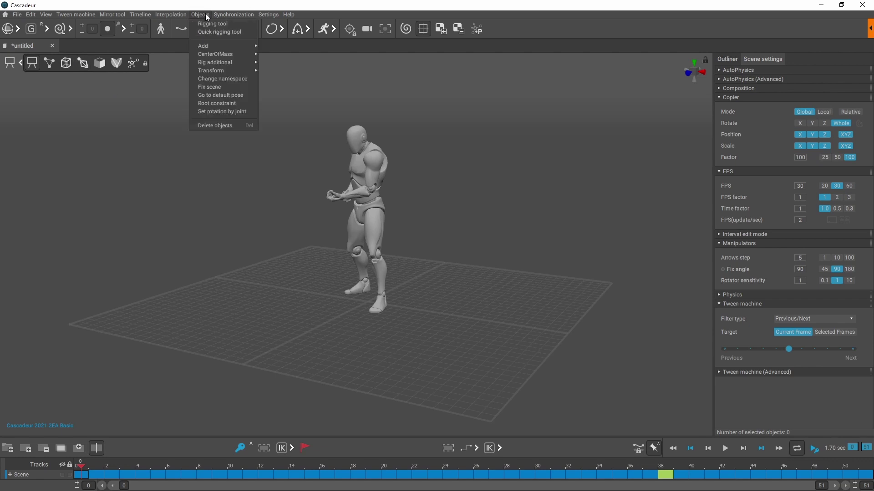
click(218, 35)
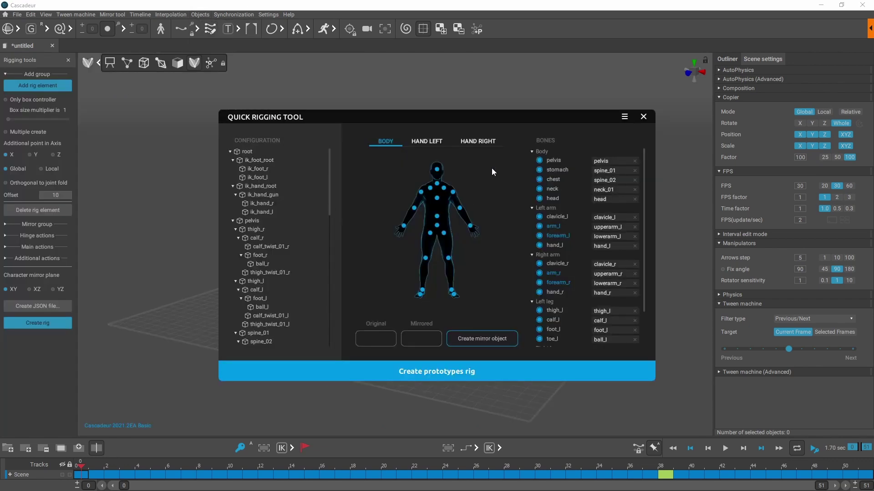
click(497, 374)
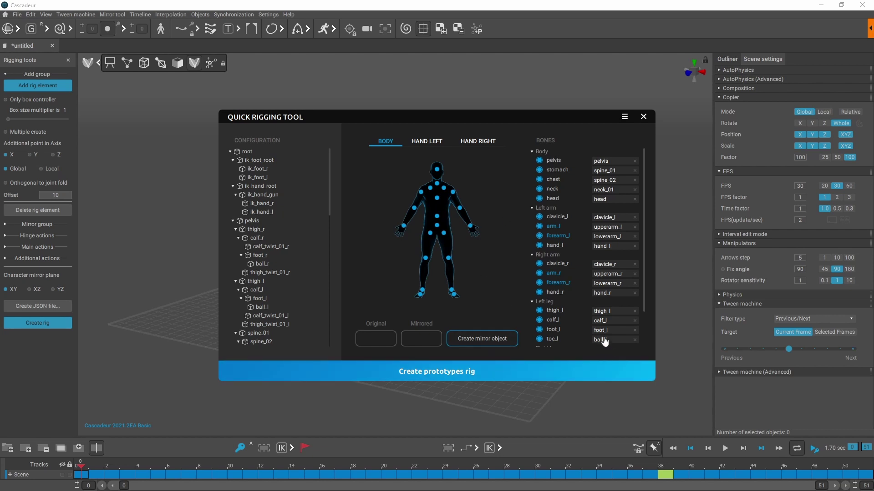
click(642, 118)
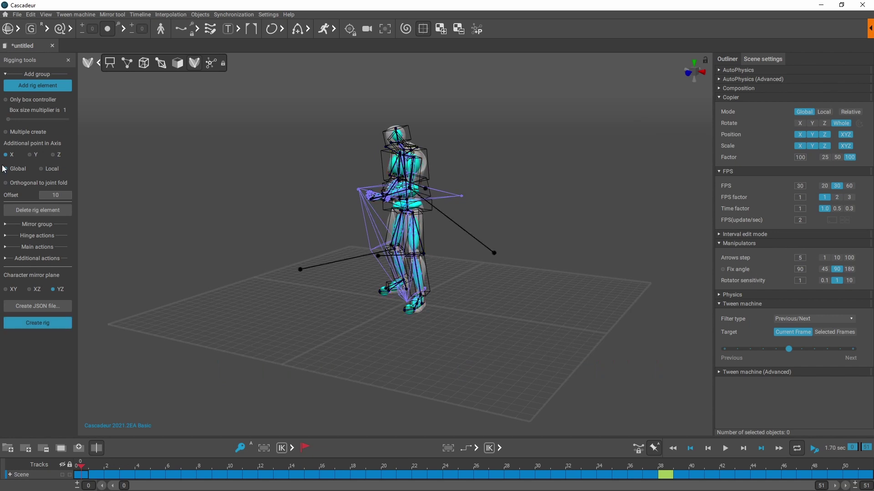
click(68, 60)
click(36, 68)
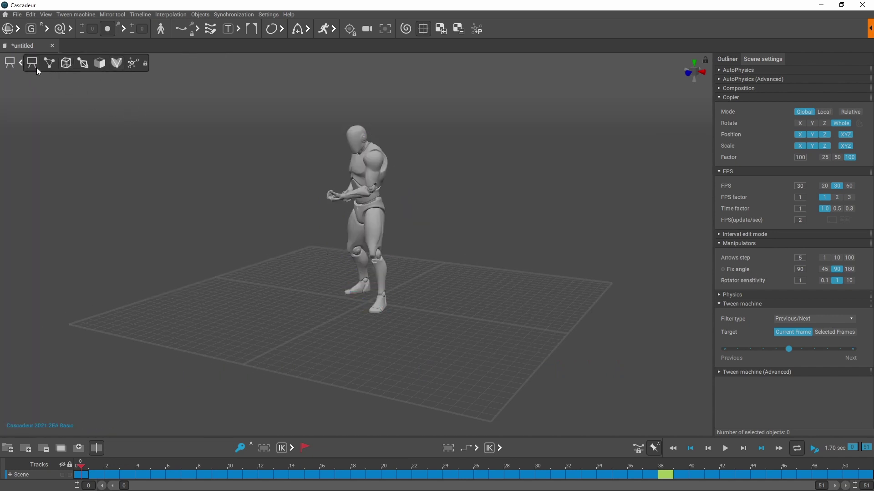
Enable AutoPosing, twist the torso with the chest controller, then switch to point controllers
click(476, 30)
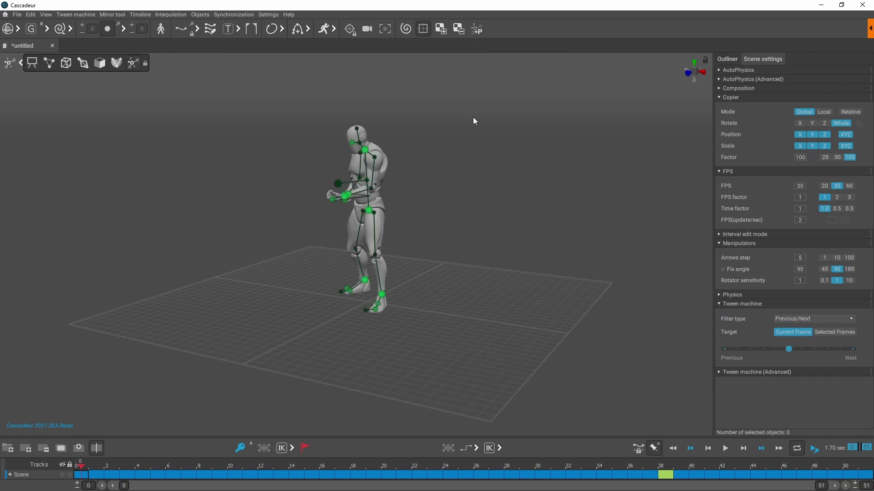
click(375, 156)
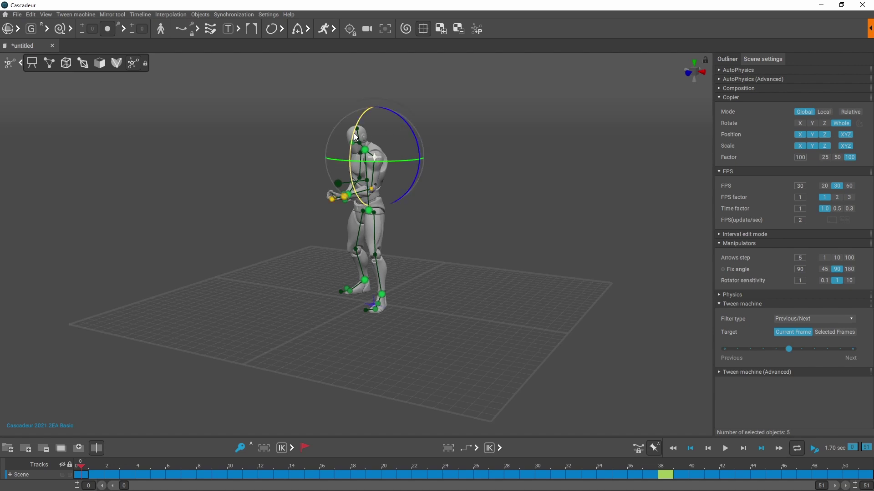
mouse_move(353, 133)
mouse_down()
mouse_move(402, 95)
mouse_move(436, 87)
mouse_move(367, 127)
mouse_move(349, 182)
mouse_move(362, 146)
mouse_up()
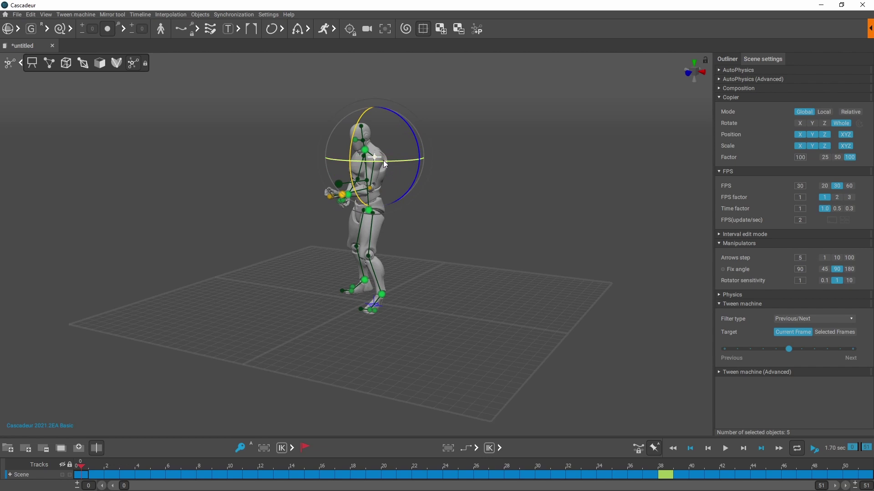
drag(418, 161, 389, 287)
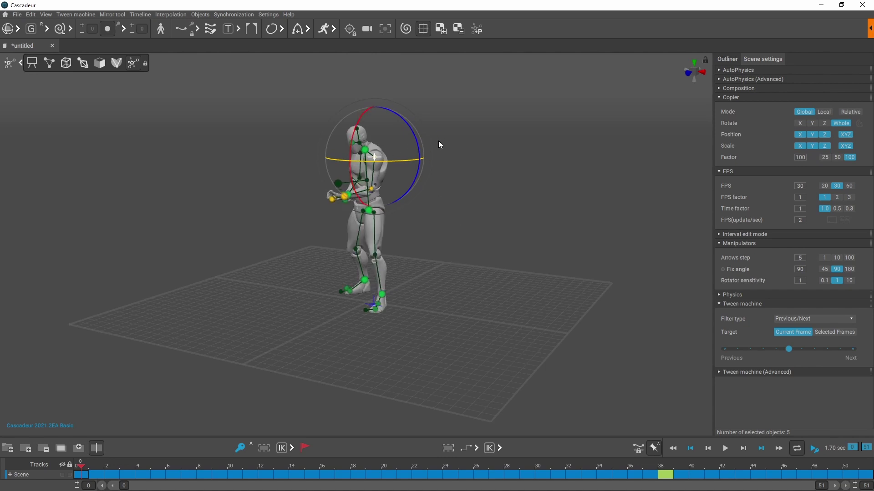
click(135, 113)
click(53, 65)
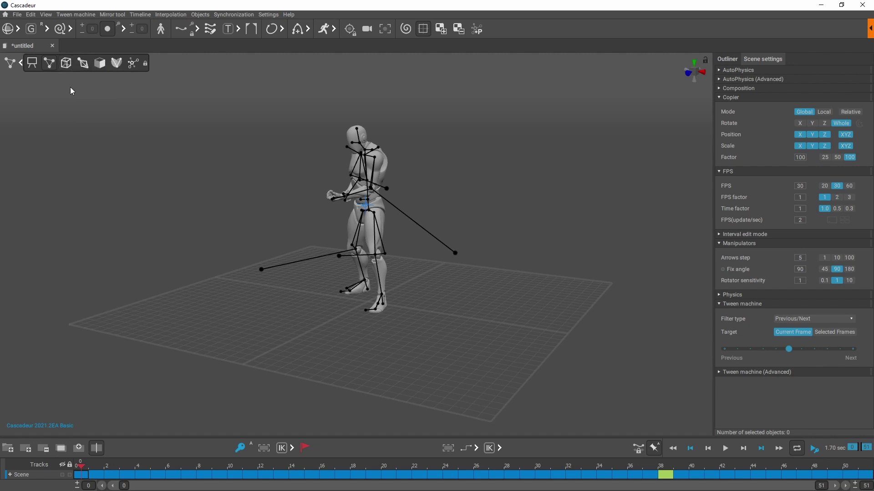
Bend the mannequin's knee to lift the lower leg
click(375, 255)
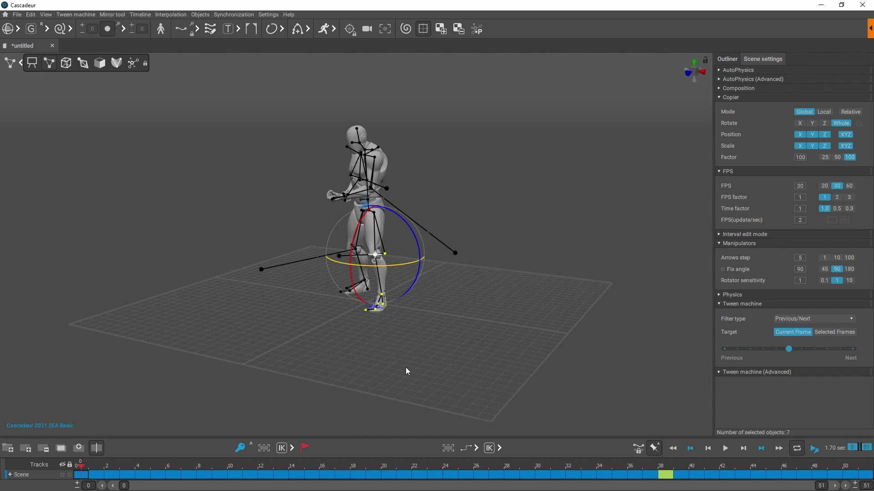
right_drag(514, 239, 439, 241)
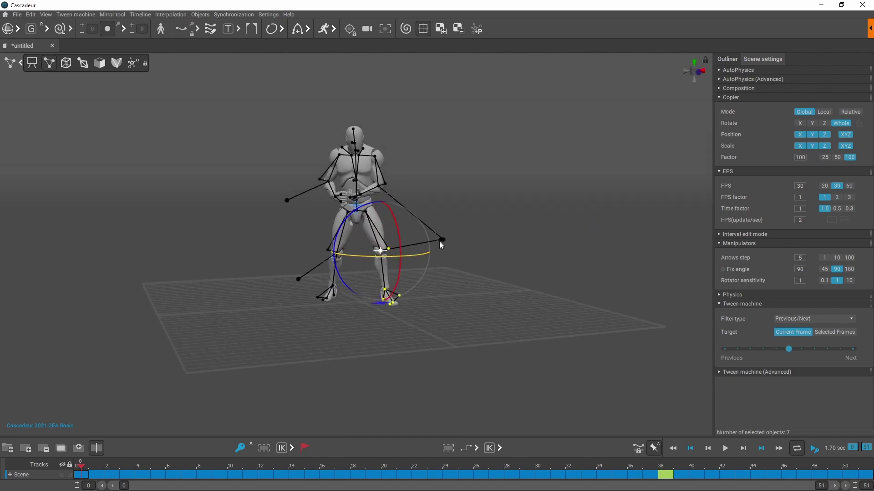
drag(397, 209, 400, 245)
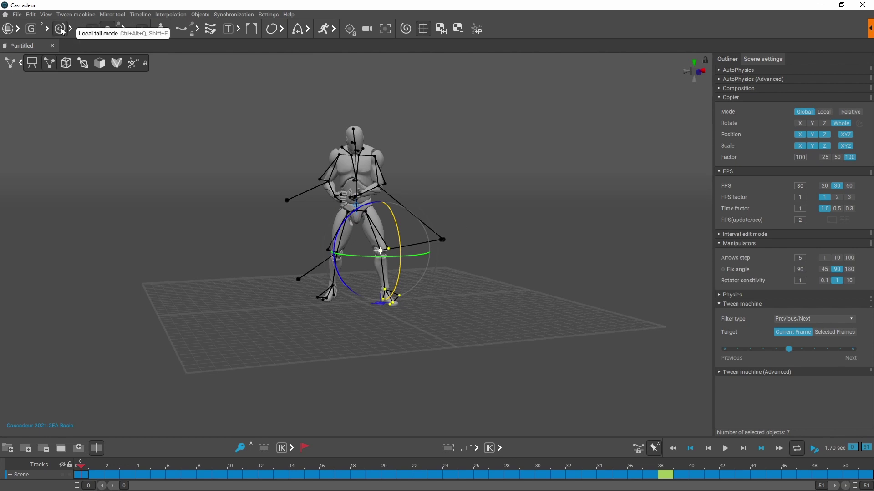
Rotate the arm and torso at the shoulder joint
click(375, 157)
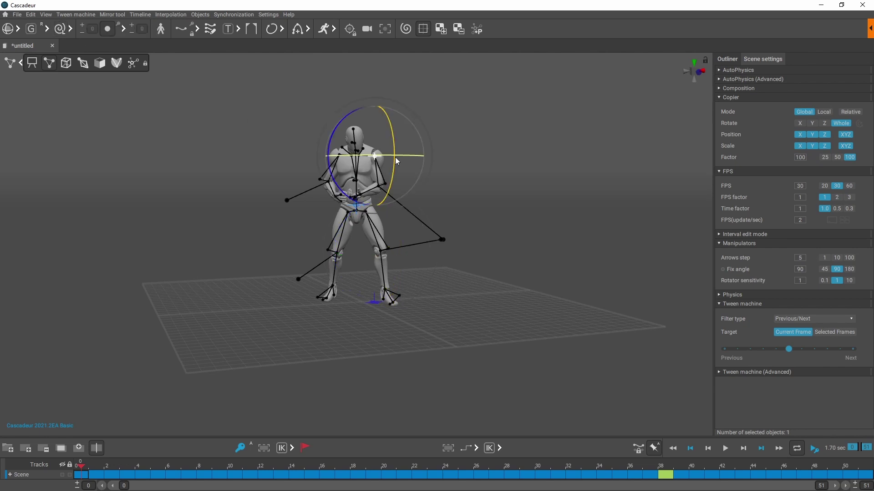
alt+drag(493, 173, 314, 170)
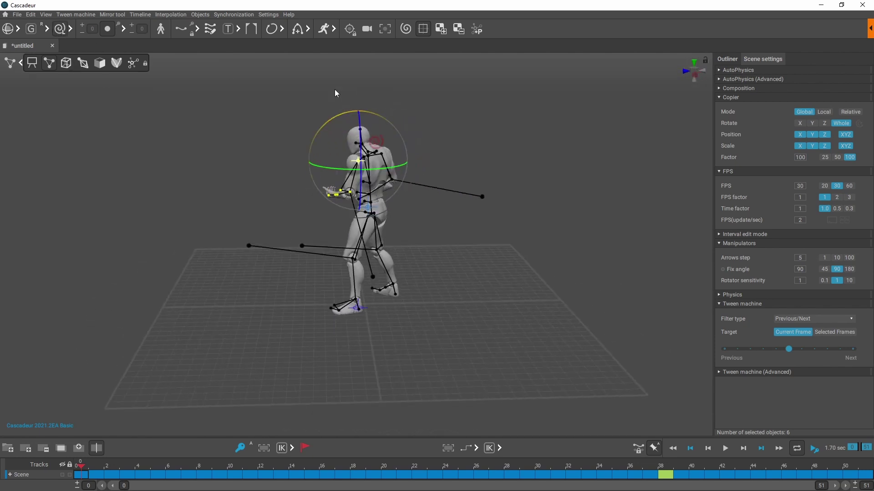
mouse_move(401, 122)
mouse_down()
mouse_move(420, 144)
mouse_move(404, 115)
mouse_up()
Switch to bone selection and select the hand's finger bones, excluding the palm bone
click(89, 66)
scroll(450, 212, up, 5)
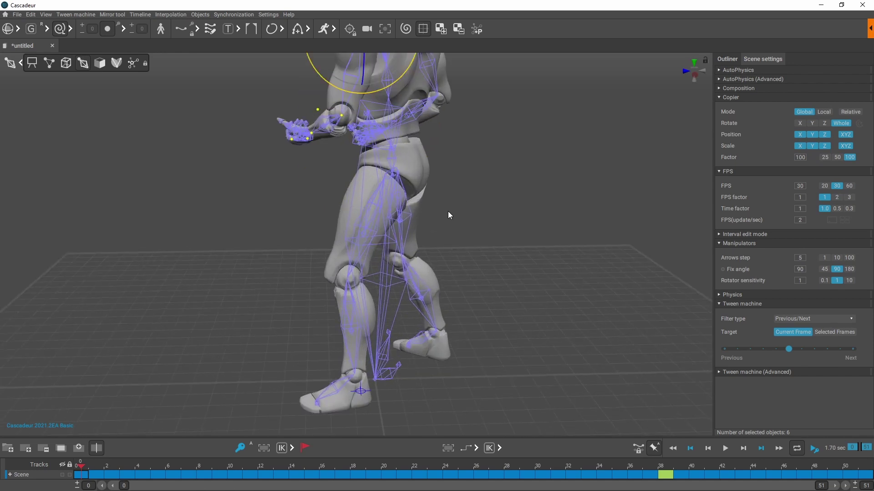
drag(369, 166, 332, 166)
click(309, 166)
scroll(332, 167, up, 4)
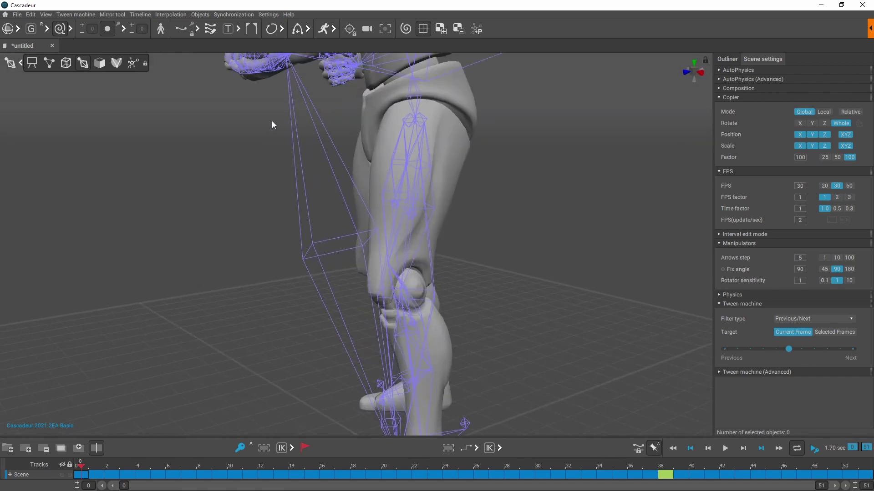
right_drag(276, 195, 271, 189)
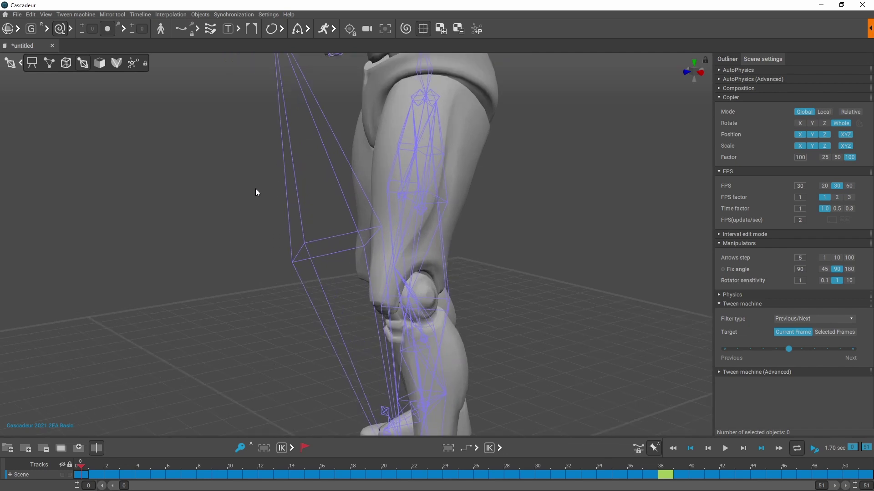
scroll(256, 165, down, 4)
alt+drag(260, 157, 290, 110)
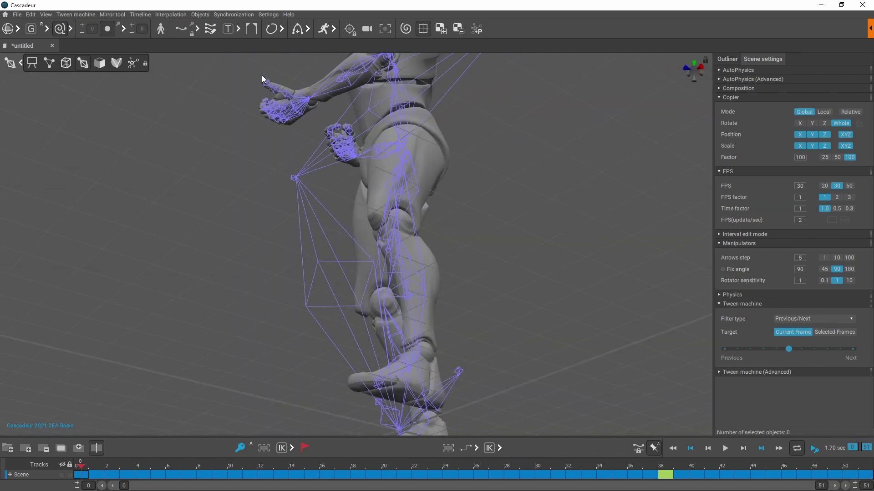
click(299, 114)
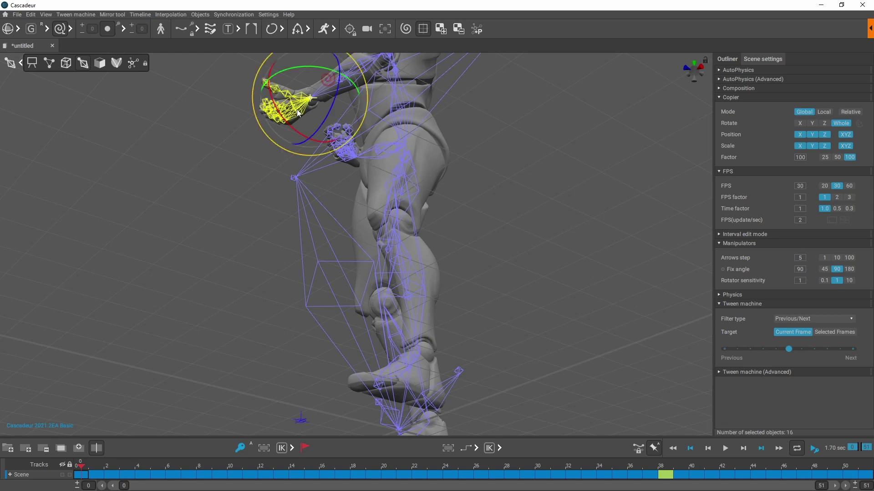
ctrl+click(298, 113)
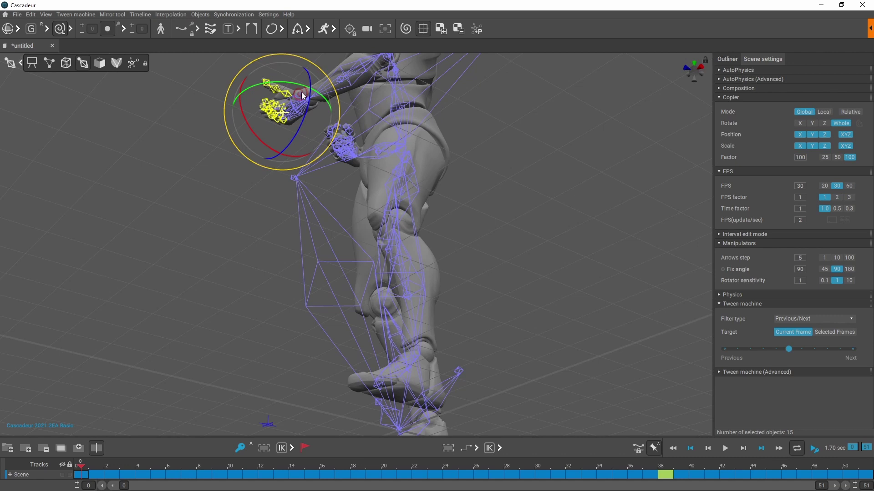
Rotate the selected finger bones to curl the hand, undoing the last extra rotation
right_drag(564, 137, 358, 131)
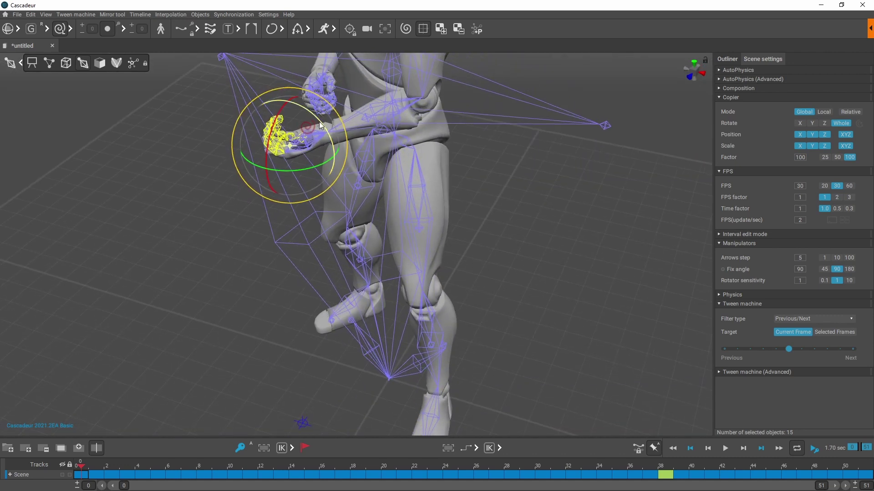
mouse_move(321, 124)
mouse_down()
mouse_move(346, 148)
mouse_move(300, 108)
mouse_move(296, 114)
mouse_move(313, 137)
mouse_move(321, 125)
mouse_move(364, 212)
mouse_move(312, 107)
mouse_move(320, 138)
mouse_move(312, 120)
mouse_up()
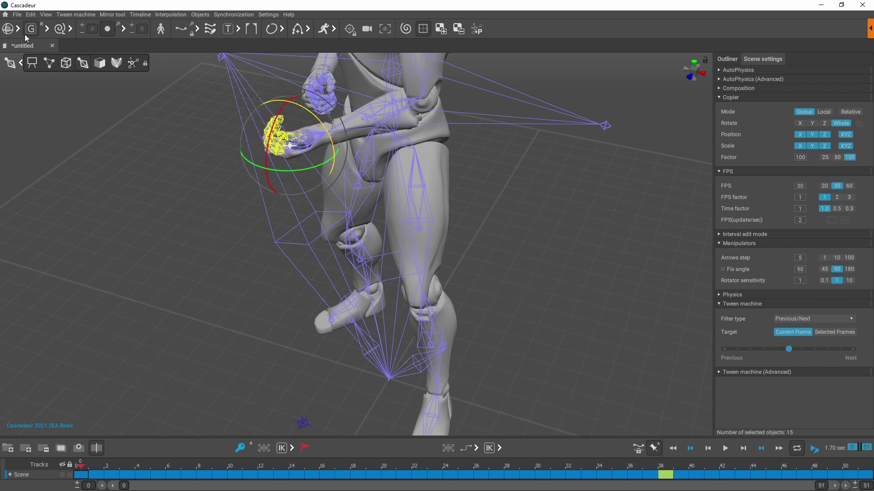
mouse_move(320, 122)
mouse_down()
mouse_move(345, 184)
mouse_move(307, 119)
mouse_up()
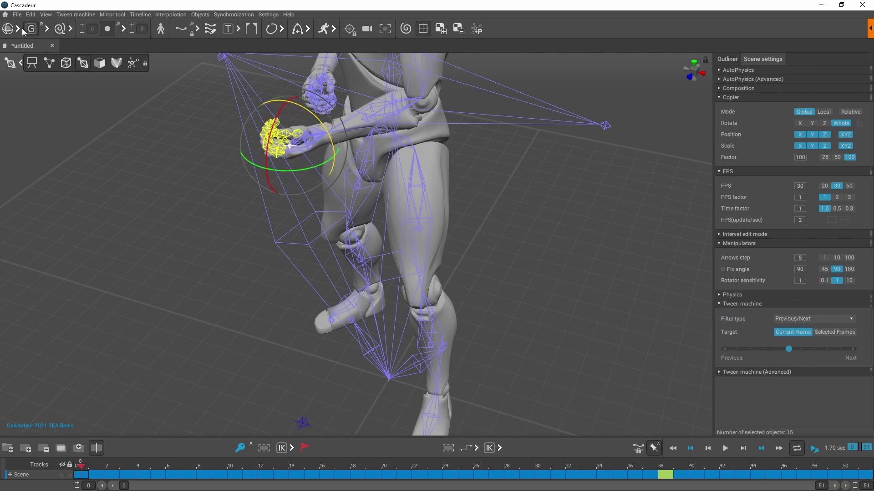
key(ctrl+z)
key(ctrl+z)
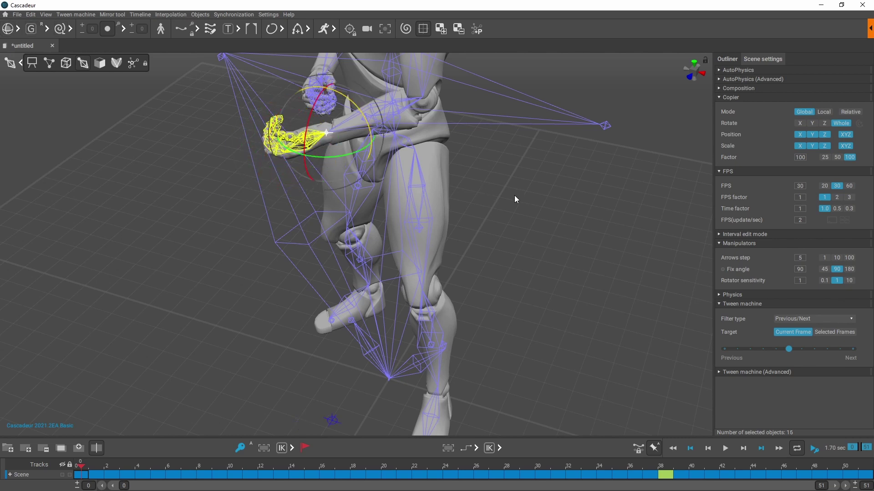
scroll(478, 210, down, 5)
alt+drag(478, 210, 548, 194)
Hide the rig lines, show the green AutoPhysics copy, and scrub to frame 33
click(32, 63)
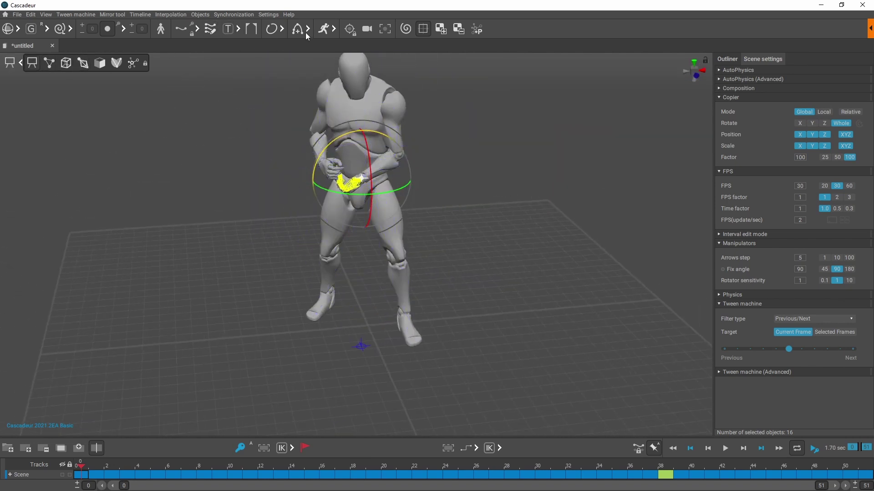
click(326, 30)
scroll(293, 169, down, 3)
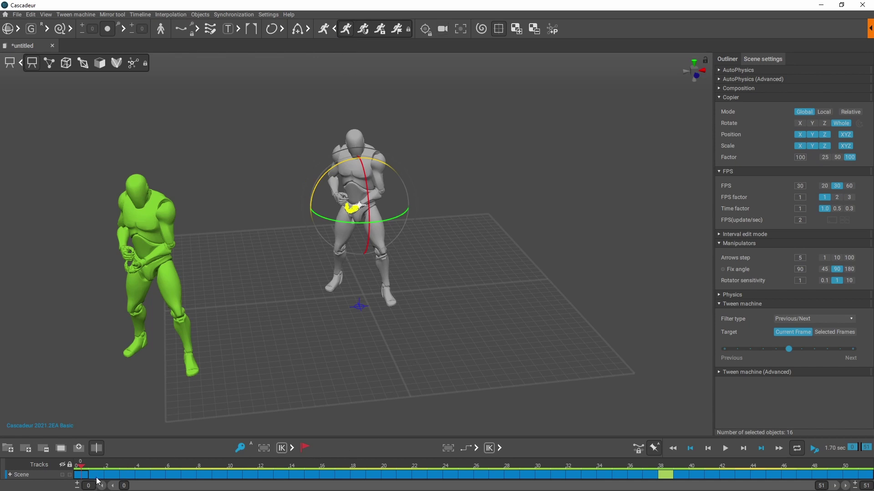
drag(85, 463, 588, 486)
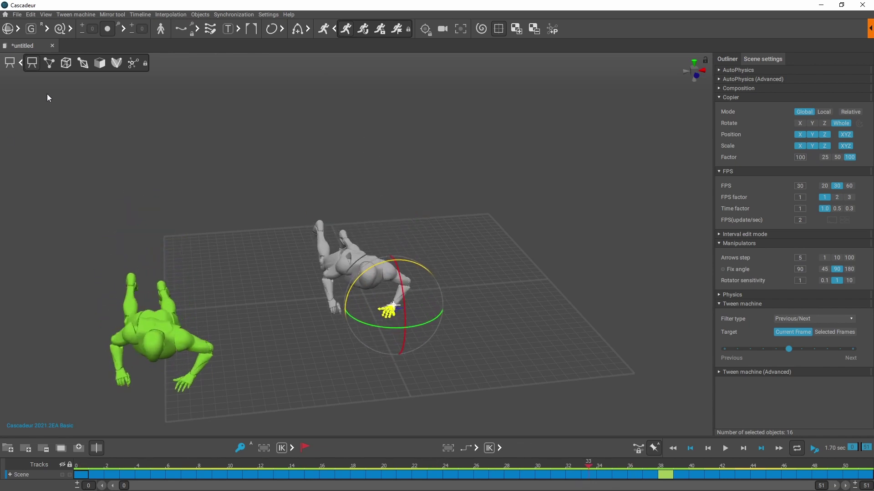
Show skeleton lines, select the whole grey mannequin rig, and open the Outliner joint tree
click(49, 65)
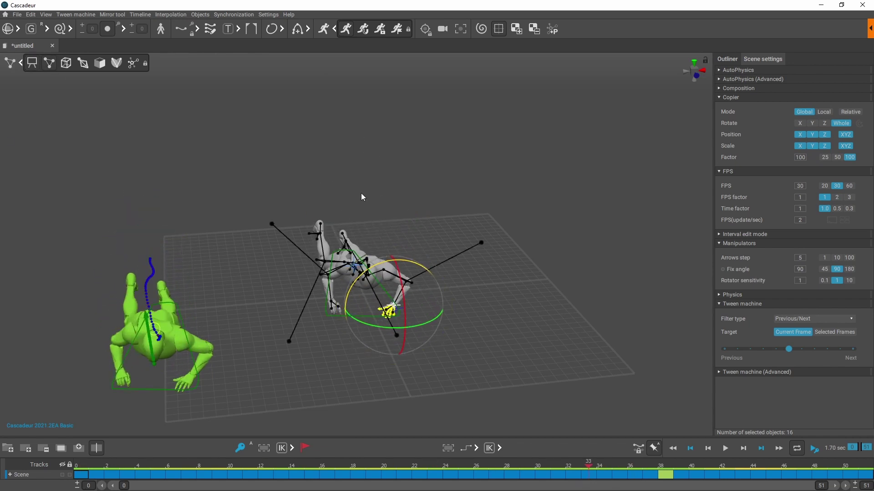
right_drag(362, 193, 350, 235)
double_click(354, 234)
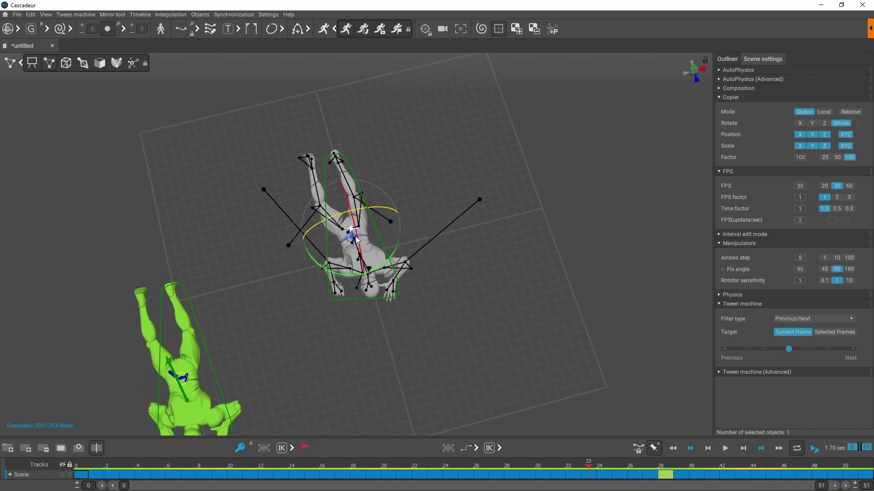
right_drag(449, 357, 427, 225)
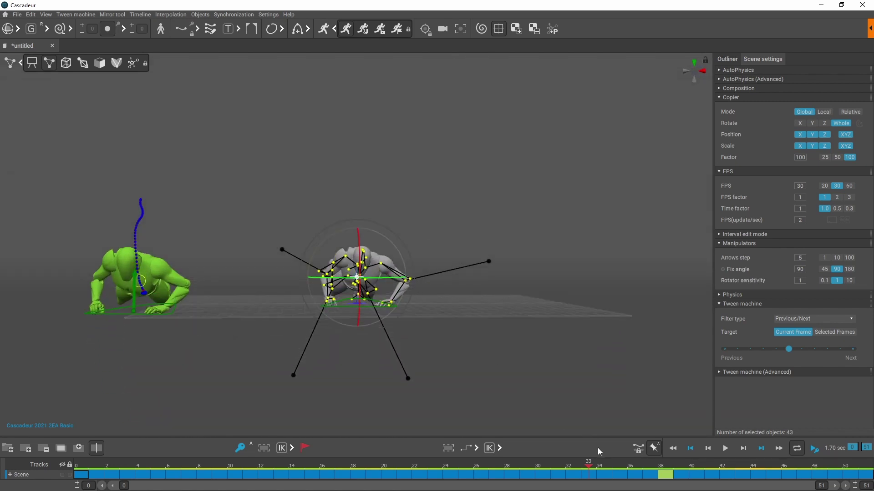
drag(589, 470, 591, 487)
alt+drag(324, 197, 354, 293)
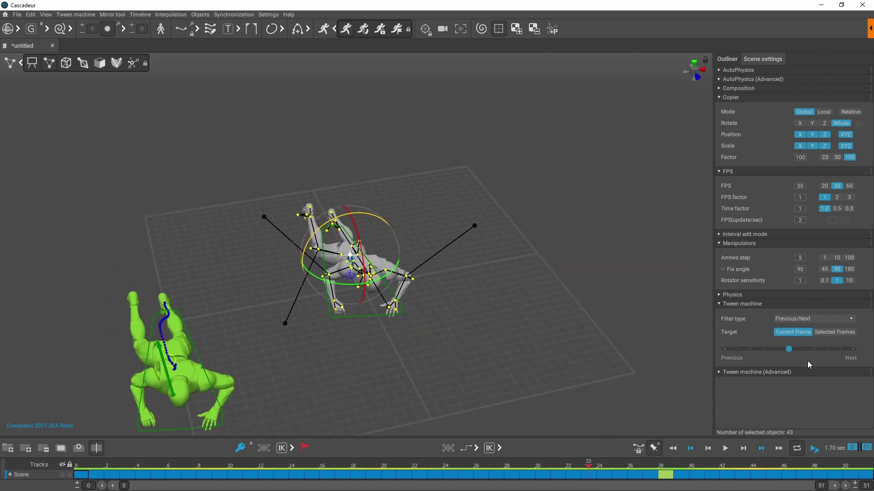
click(727, 60)
Set the selected joints' Fulcrum point mode to Enforce at frames 42 and 47
click(722, 335)
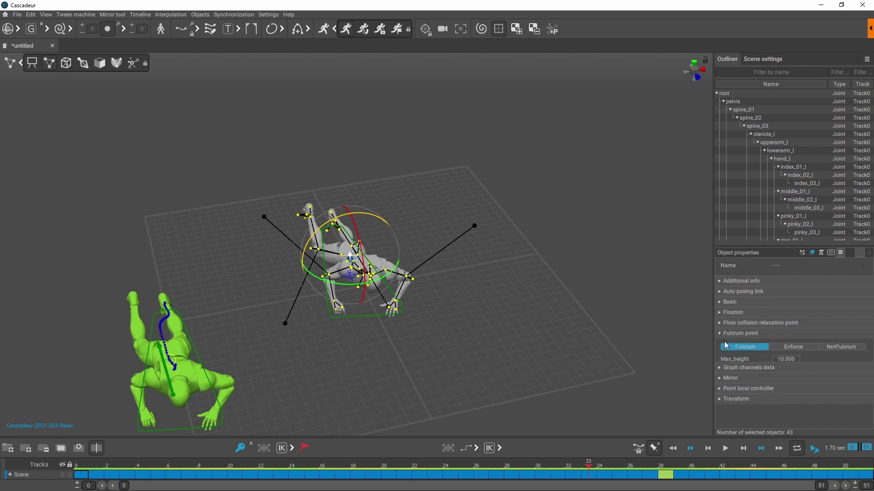
click(795, 348)
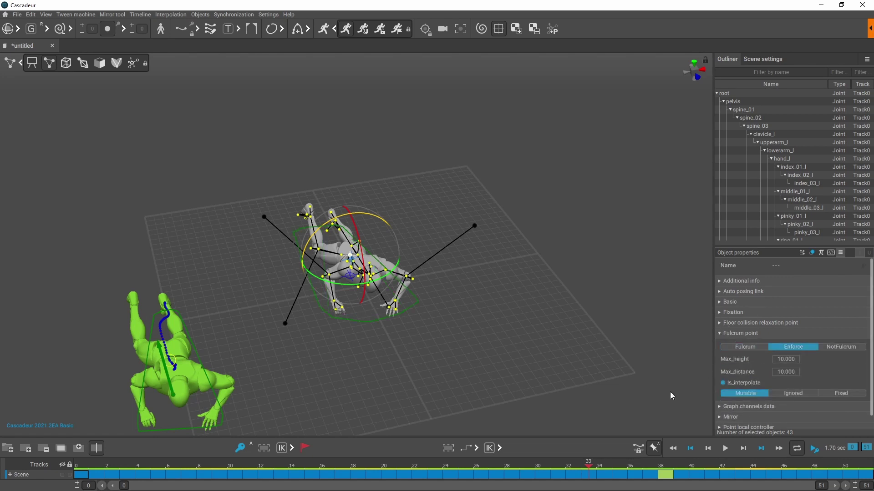
drag(590, 469, 734, 471)
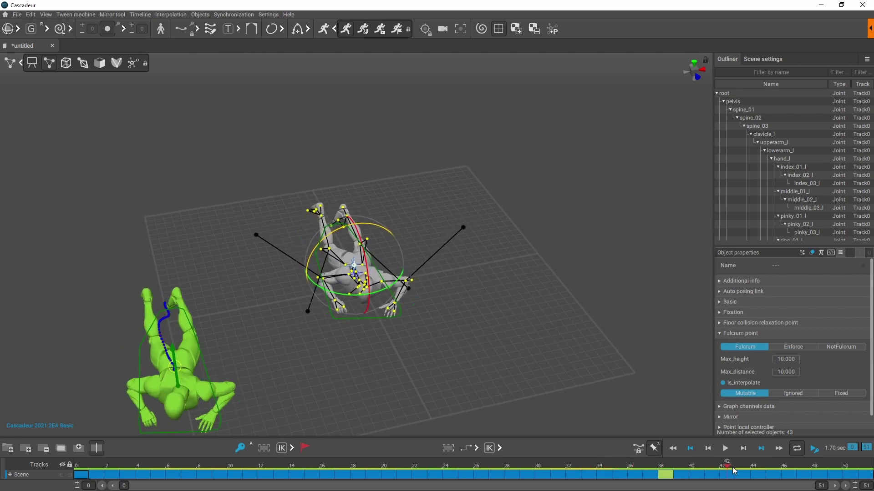
right_drag(364, 370, 460, 421)
mouse_move(727, 468)
mouse_down()
mouse_move(498, 472)
mouse_move(866, 466)
mouse_move(703, 465)
mouse_move(726, 465)
mouse_up()
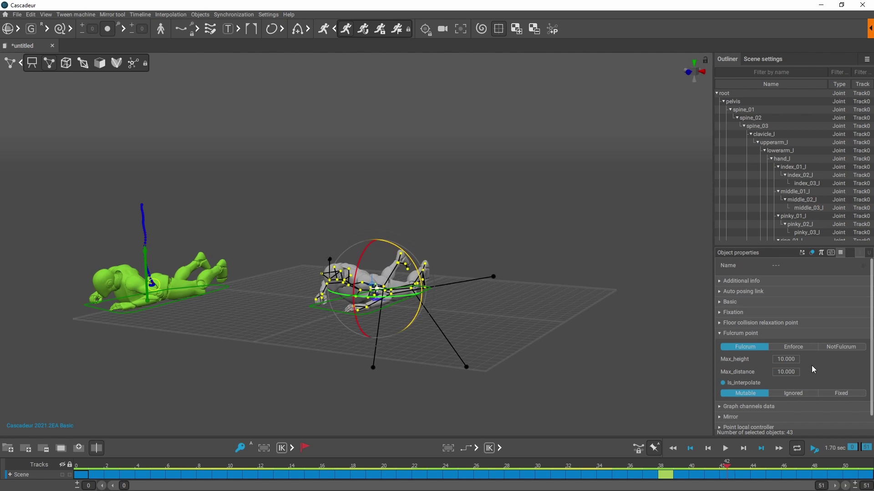
click(804, 346)
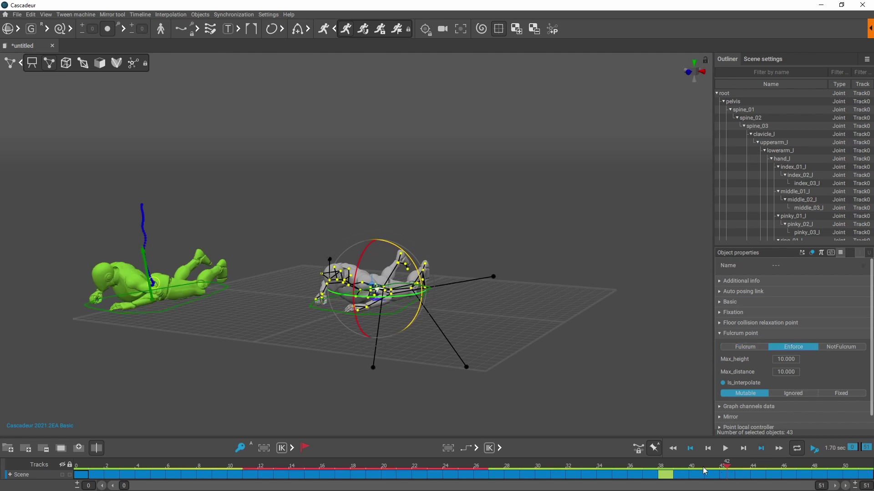
drag(732, 470, 810, 476)
click(803, 349)
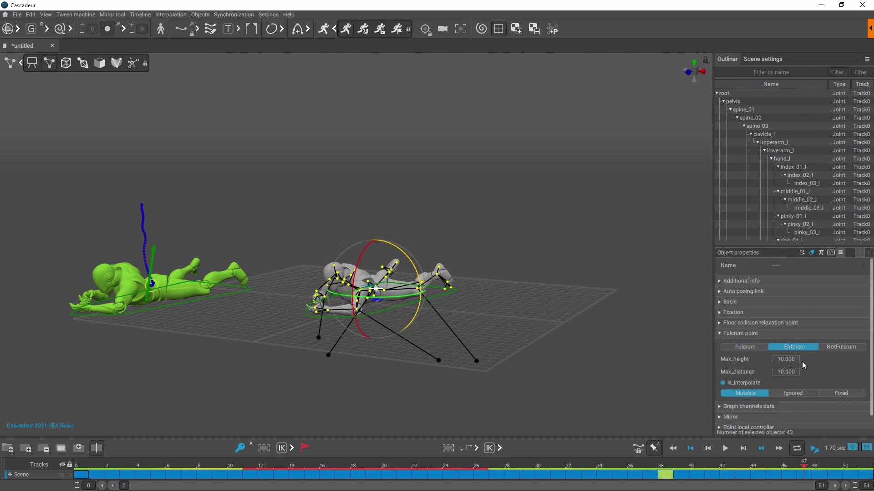
drag(801, 469, 89, 460)
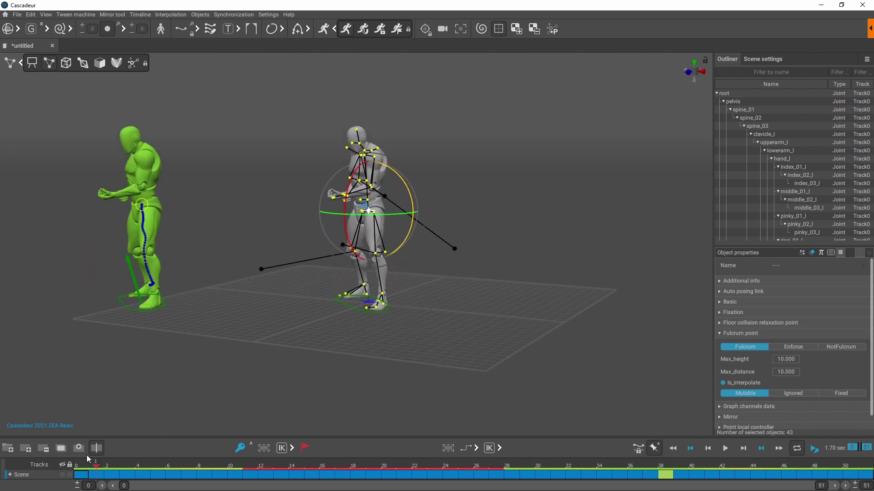
Play back the fall, then turn off the green AutoPhysics preview
click(725, 449)
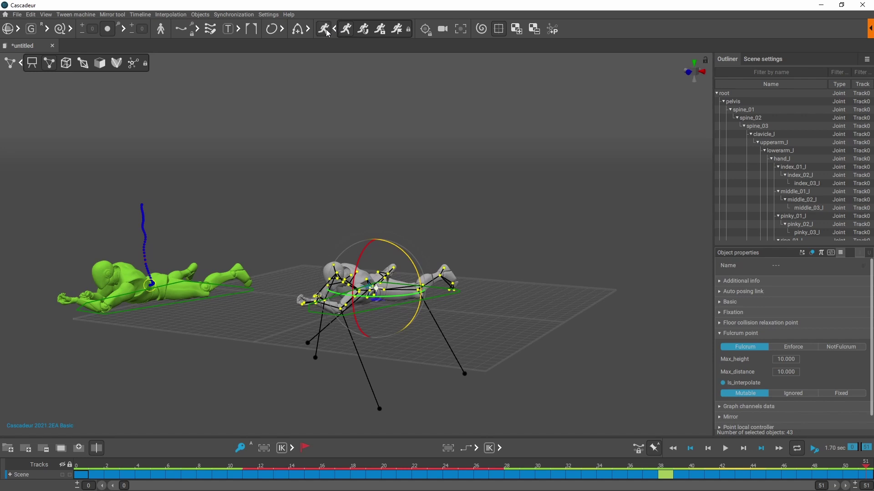
click(725, 449)
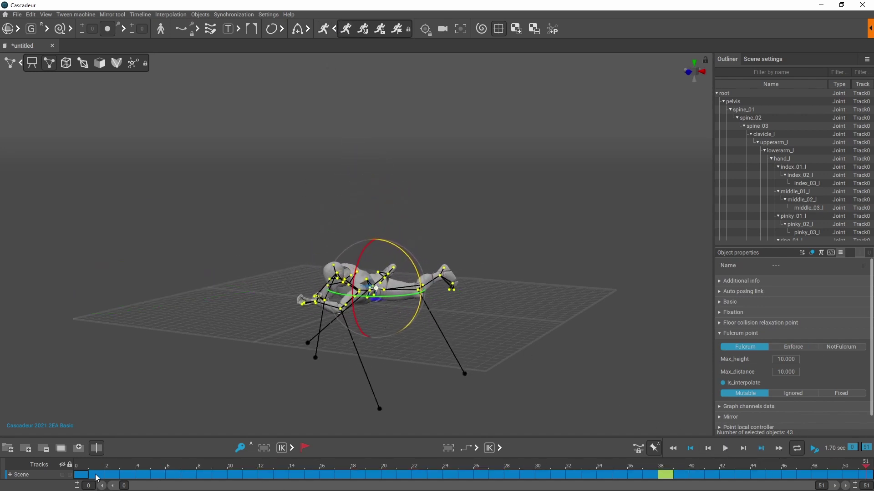
Delete the in-between keys such as frame 38, keeping only frames 0 and 51
click(97, 477)
drag(95, 477, 848, 476)
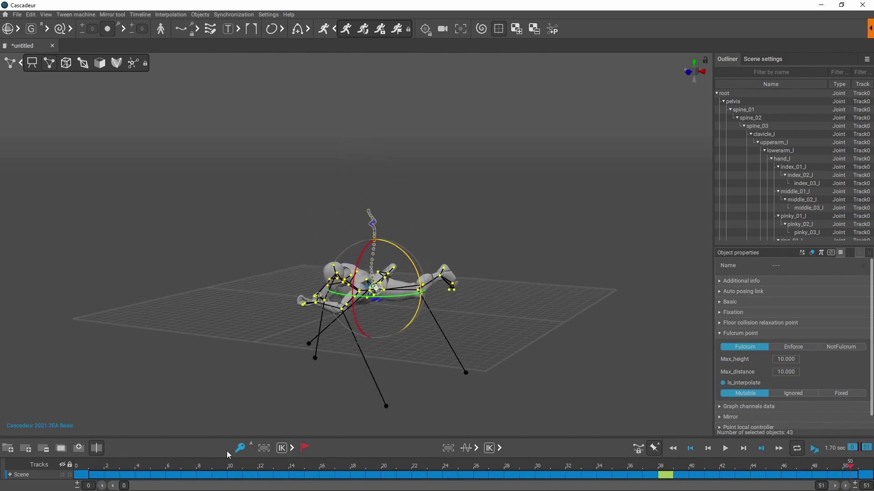
click(242, 449)
drag(96, 477, 852, 480)
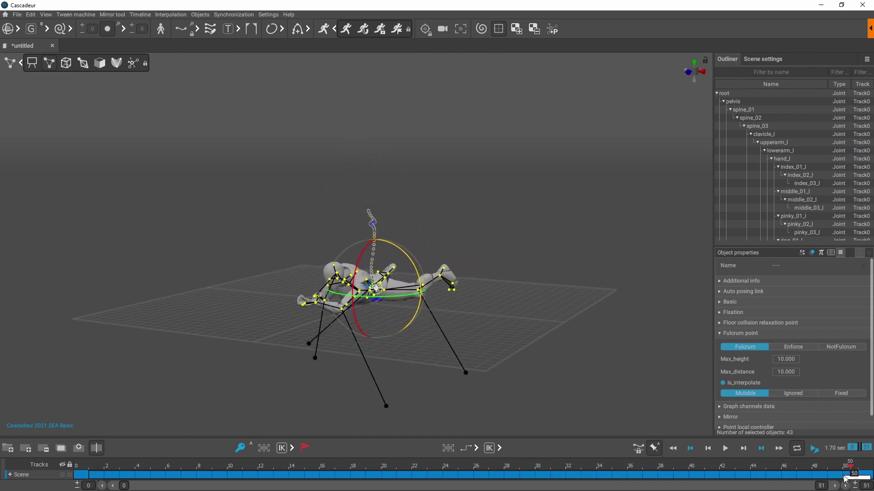
click(240, 448)
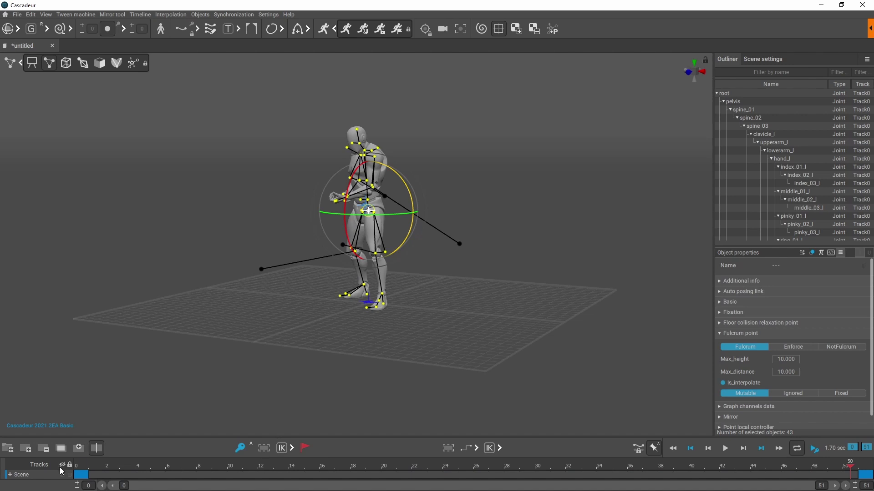
click(869, 470)
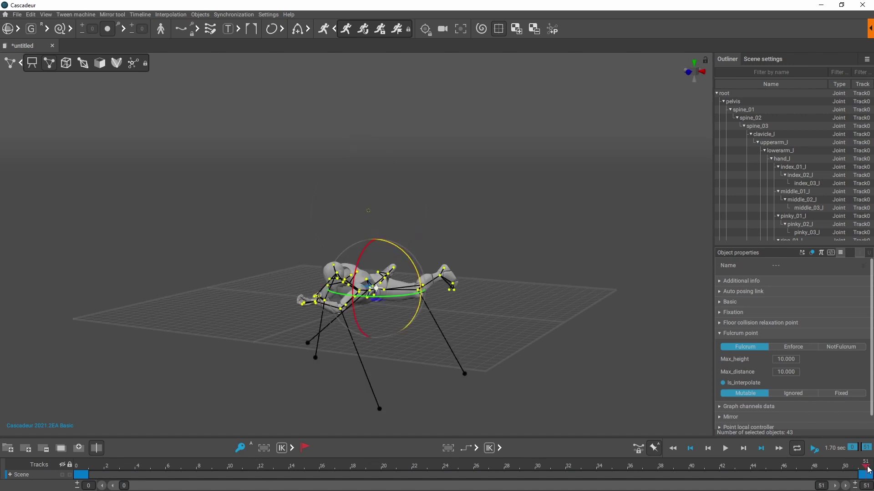
mouse_move(865, 470)
mouse_down()
mouse_move(38, 468)
mouse_move(868, 475)
mouse_up()
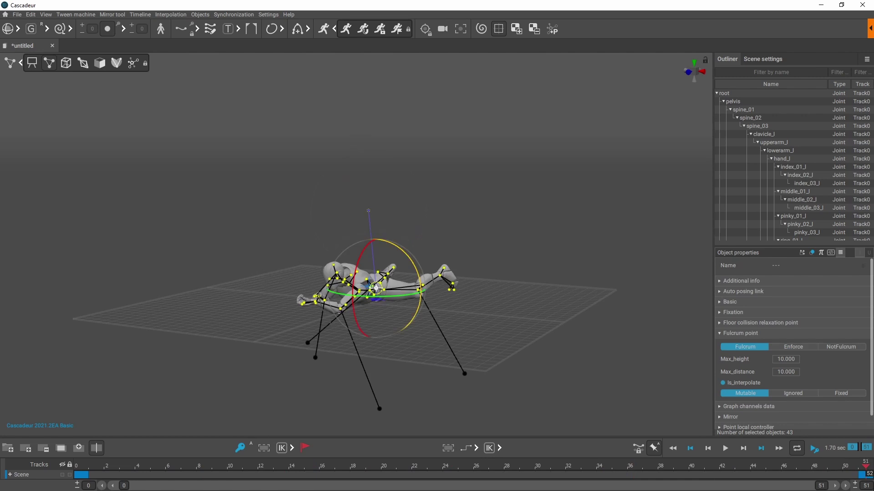
Make the interval Bezier-interpolated, play it back, and scrub to frame 20 mid-fall
click(476, 449)
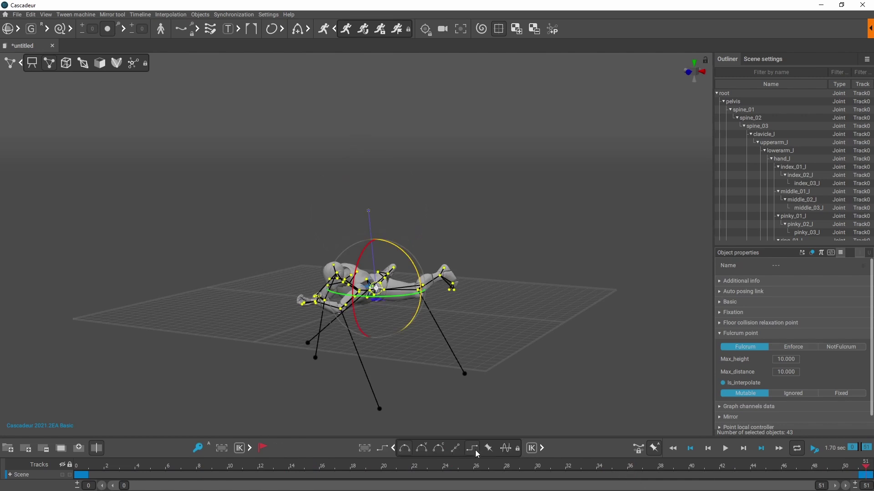
click(410, 448)
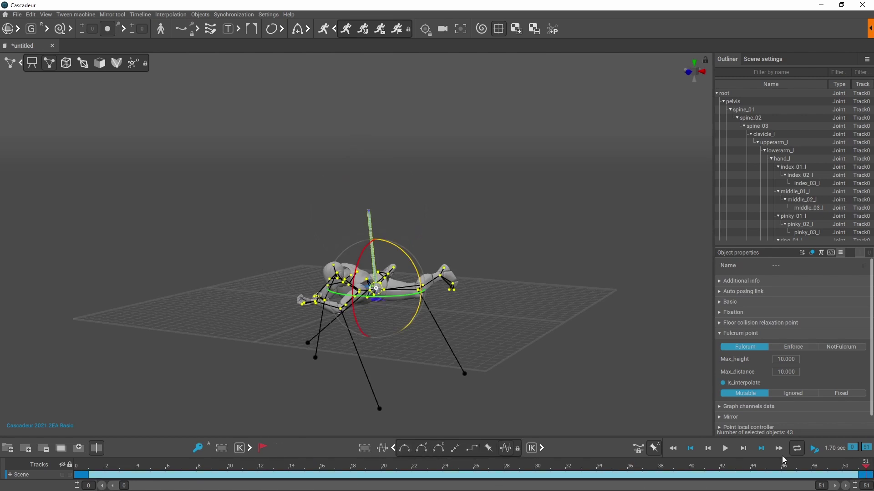
click(726, 450)
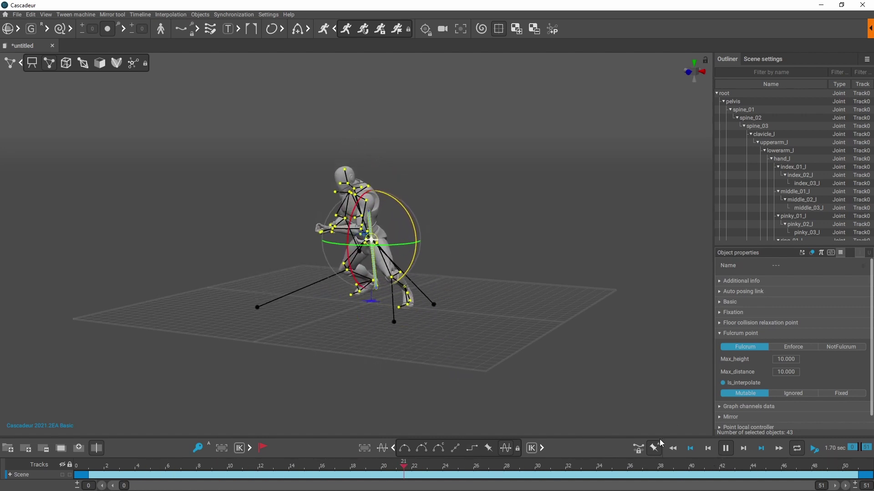
key(space)
key(ctrl+z)
key(ctrl+z)
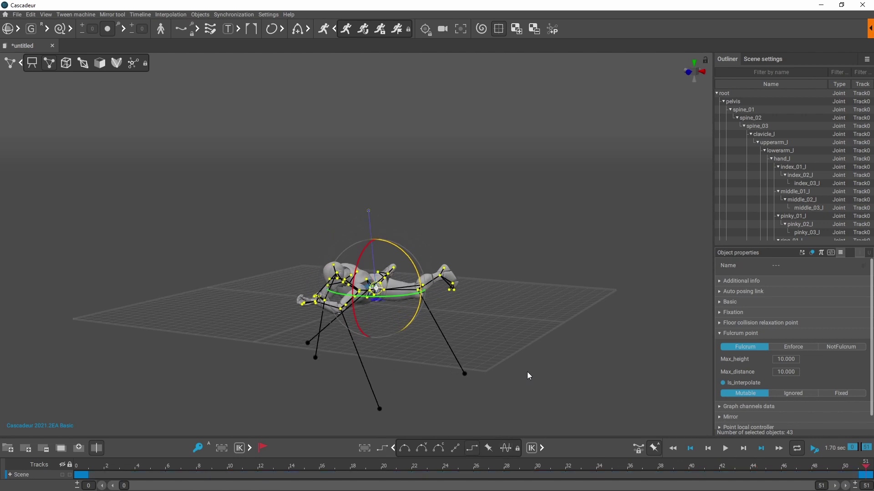
key(ctrl+z)
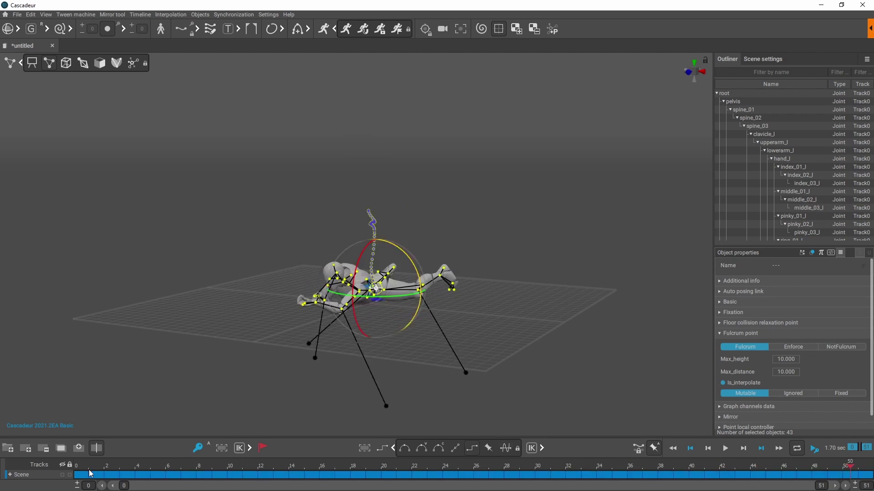
drag(91, 474, 390, 486)
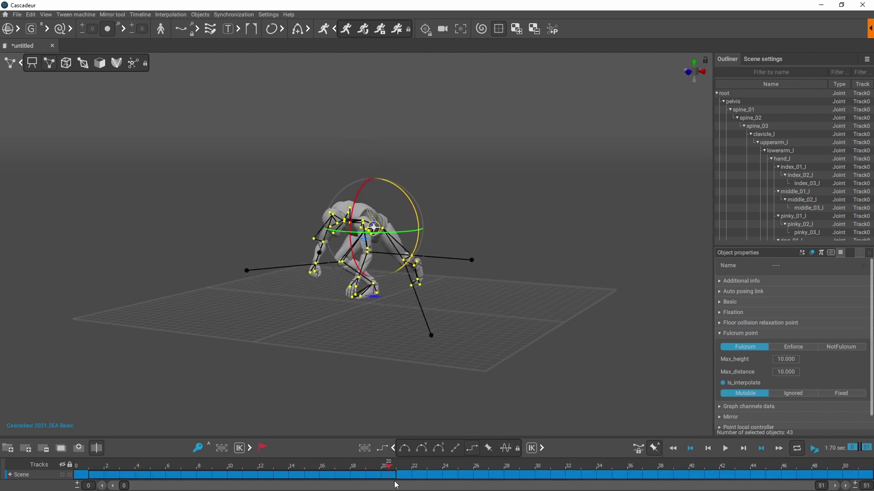
Key the crouched pose around frame 21 and interpolate the frames after it
click(198, 449)
drag(418, 475, 849, 488)
click(197, 448)
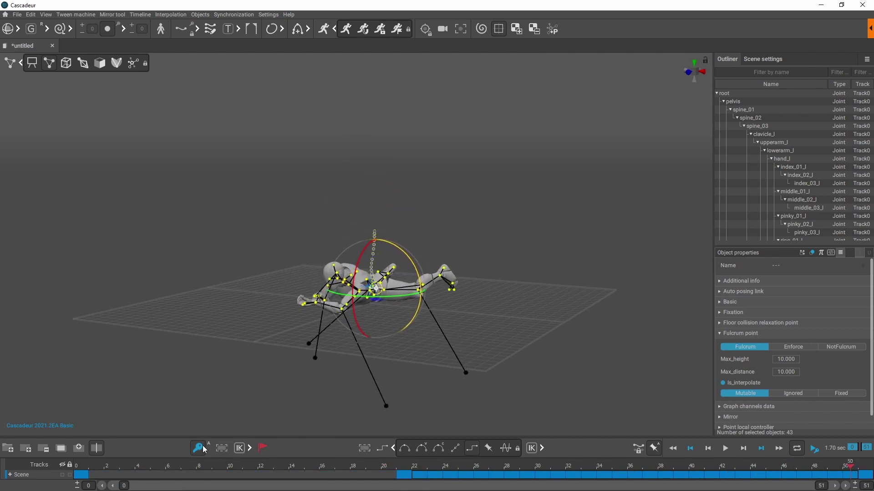
drag(82, 475, 868, 484)
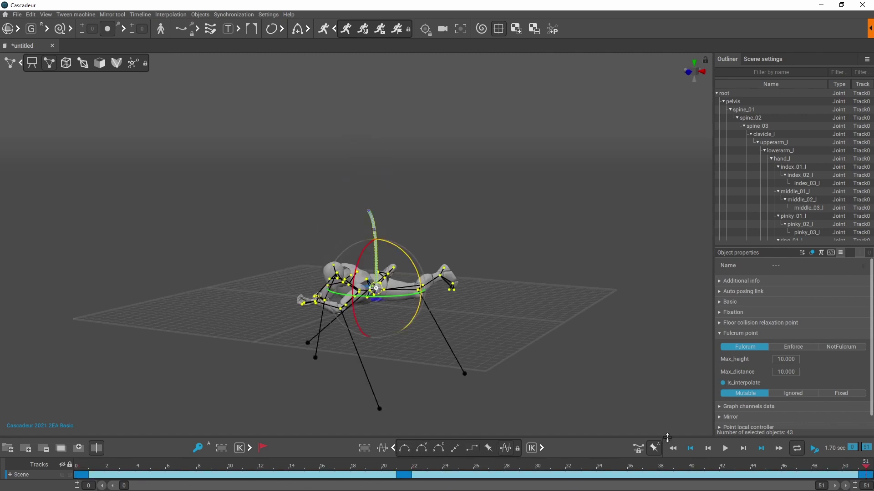
Play the animation from the start to review the new crouch key
click(725, 448)
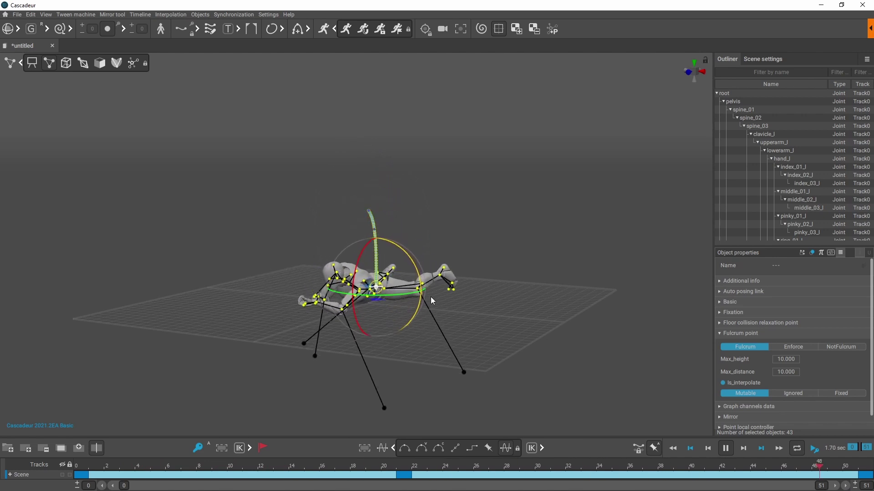
drag(361, 216, 503, 253)
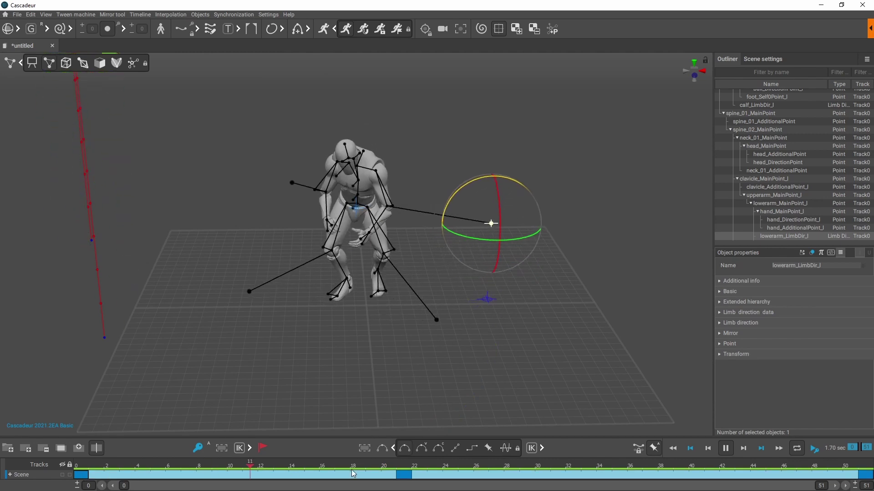
click(675, 452)
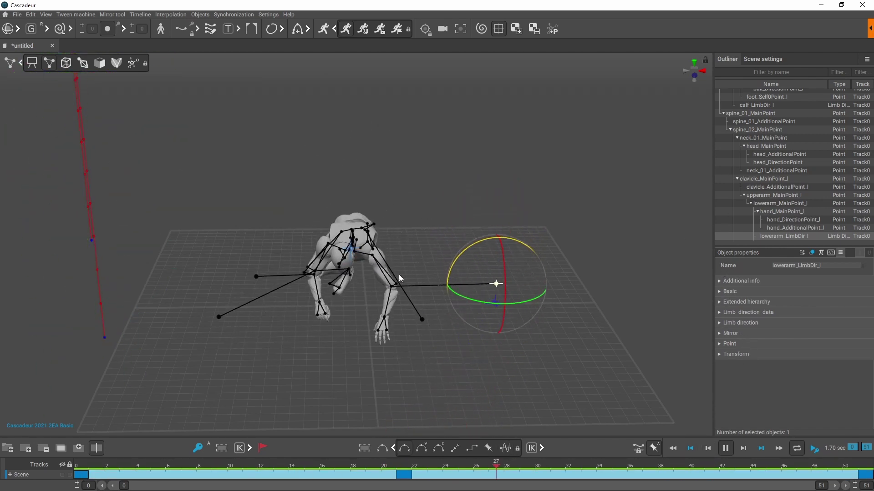
click(356, 338)
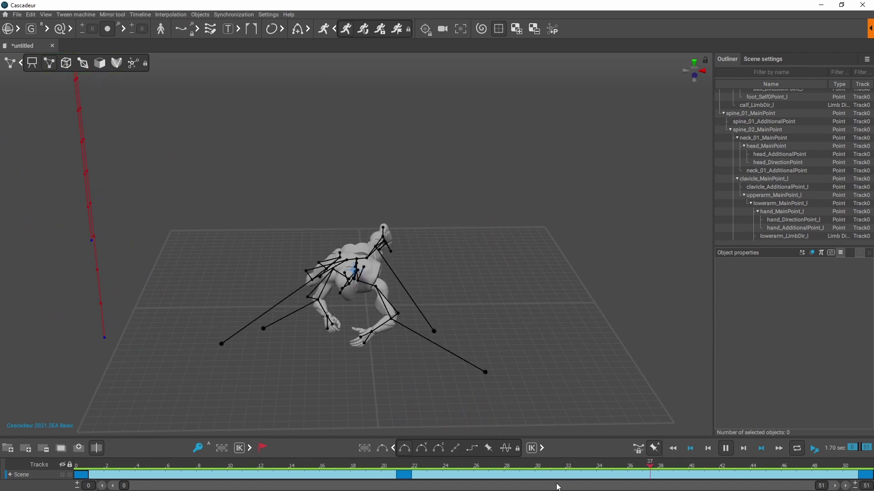
click(725, 448)
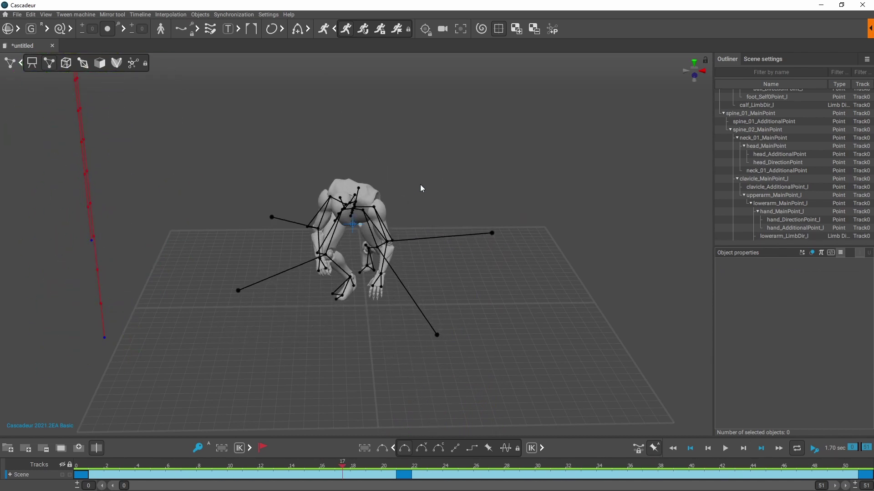
alt+drag(420, 188, 414, 320)
Select all mannequin points, enforce fulcrum points at frames 0, 21 and 51, then play
double_click(356, 197)
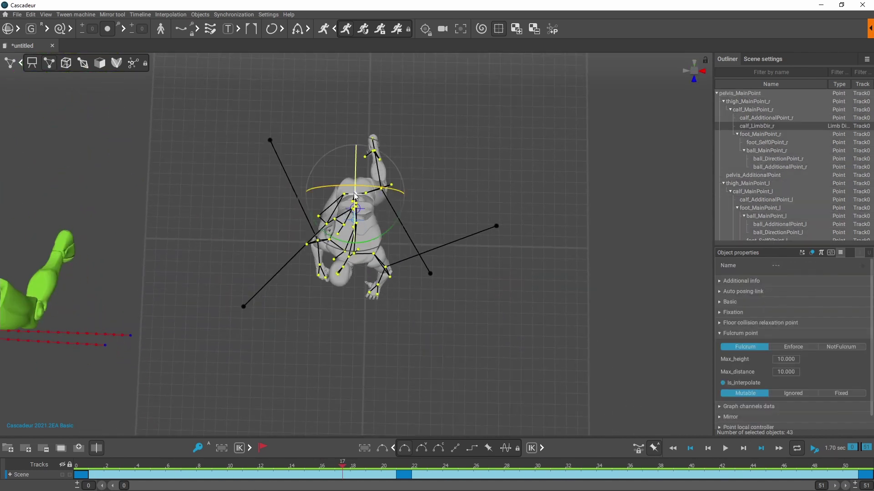
click(87, 476)
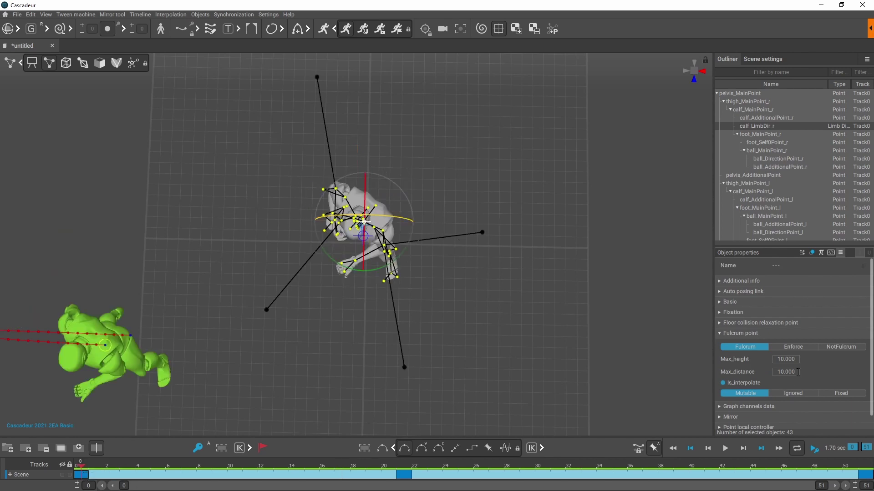
click(794, 347)
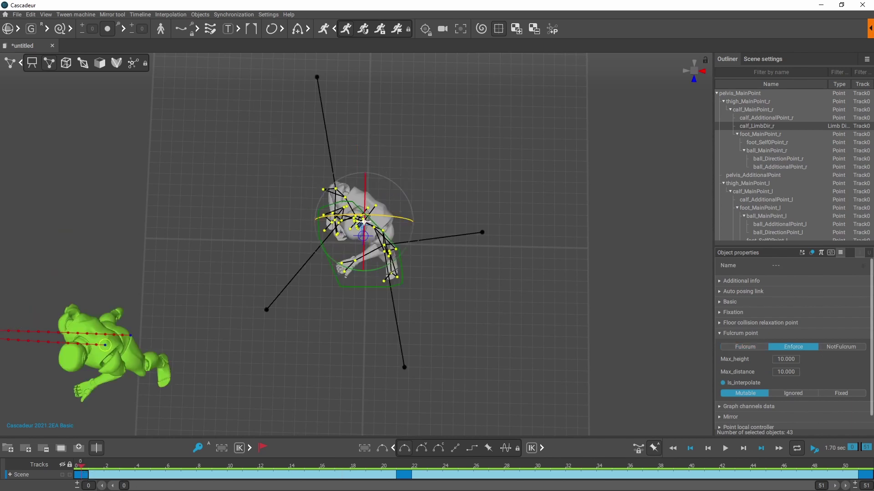
click(407, 475)
click(796, 347)
click(867, 475)
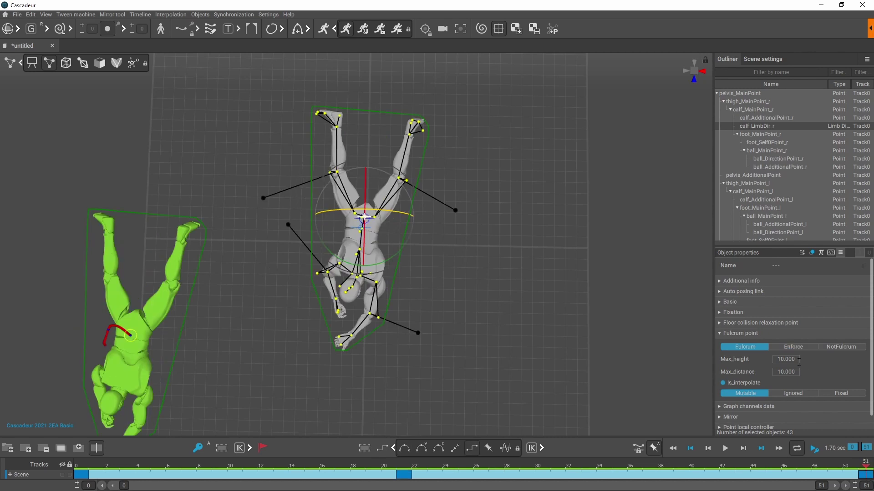
click(791, 351)
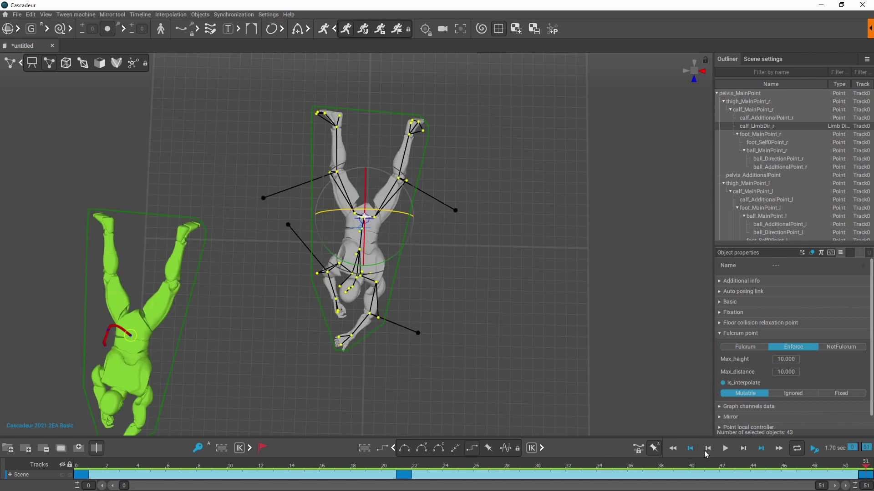
click(725, 448)
right_drag(400, 345, 462, 290)
alt+drag(462, 291, 551, 307)
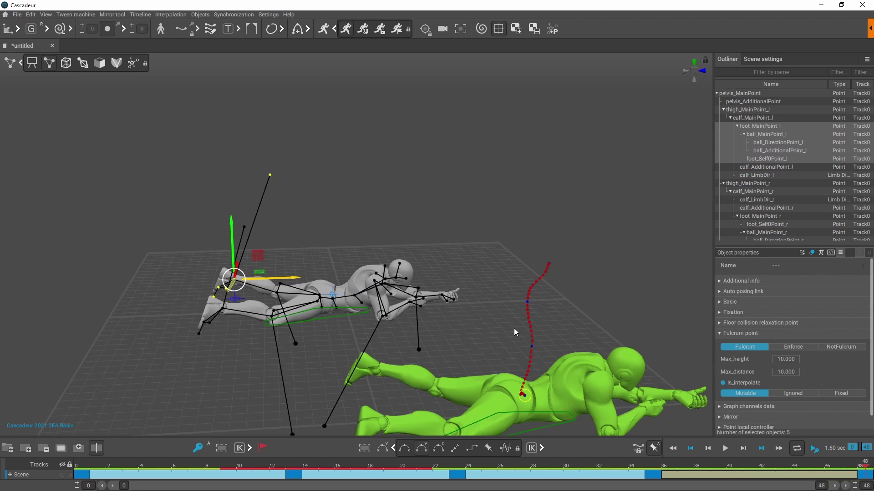
Hide the overlays, review the playback from several angles, then bake the physics-corrected motion
alt+drag(575, 252, 523, 264)
click(445, 226)
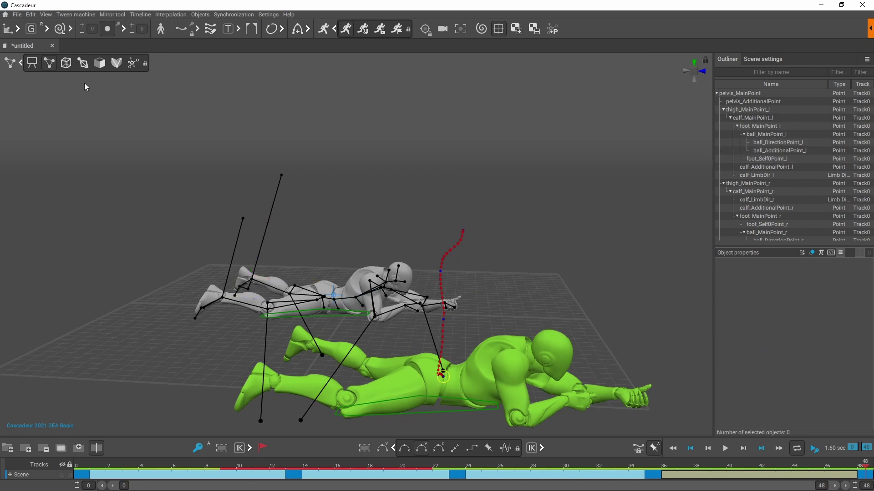
click(32, 64)
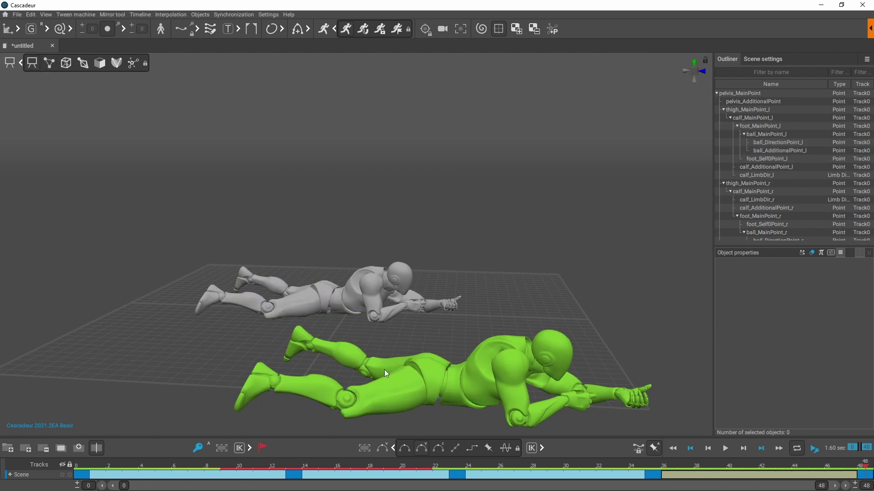
click(727, 449)
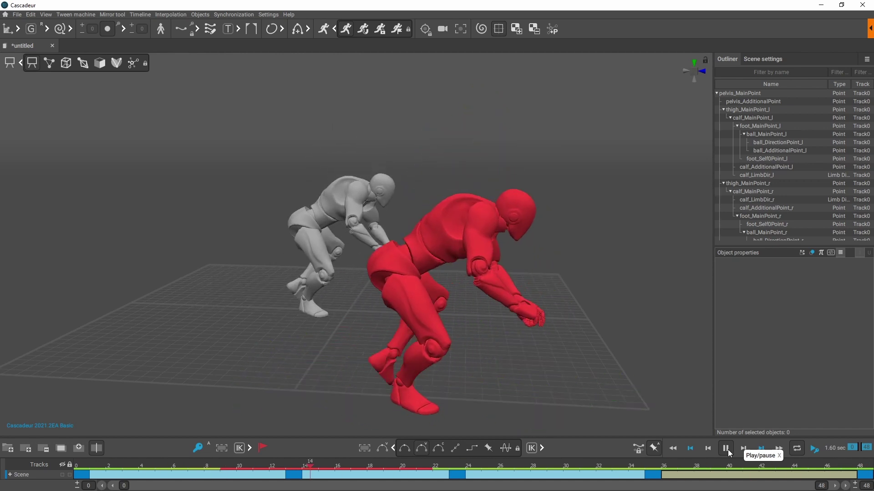
alt+drag(459, 290, 630, 297)
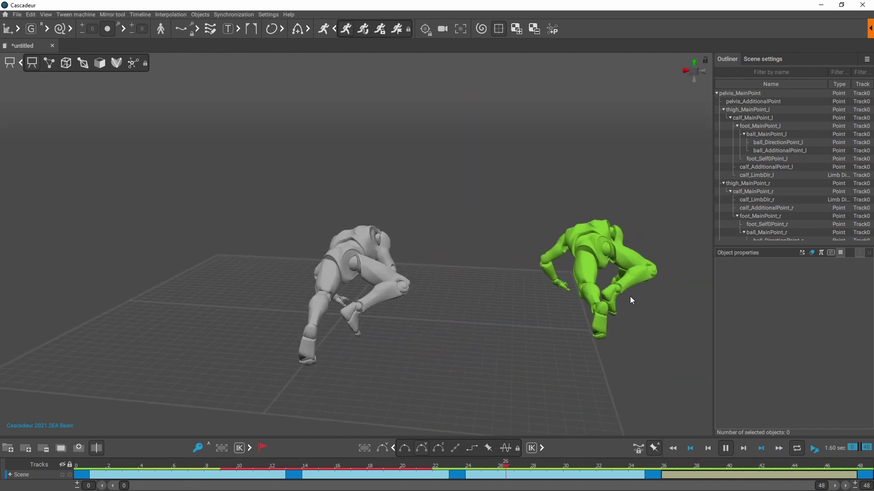
alt+drag(502, 305, 682, 300)
alt+drag(367, 301, 461, 287)
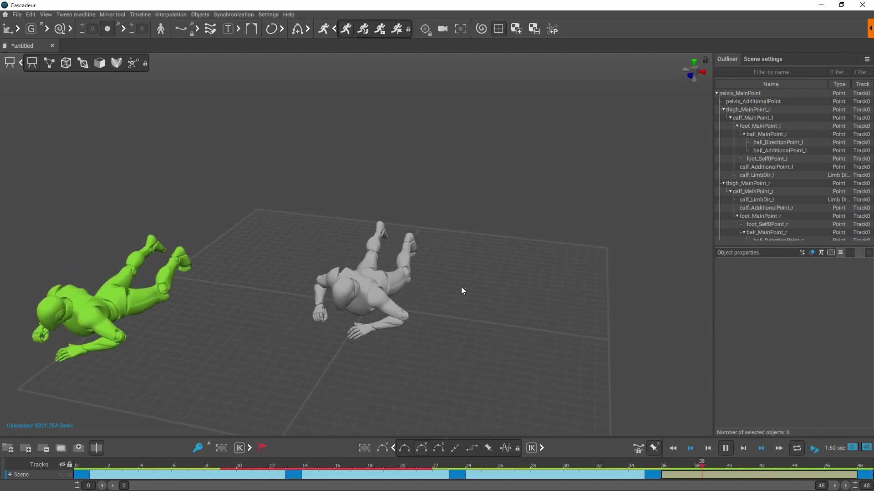
click(363, 29)
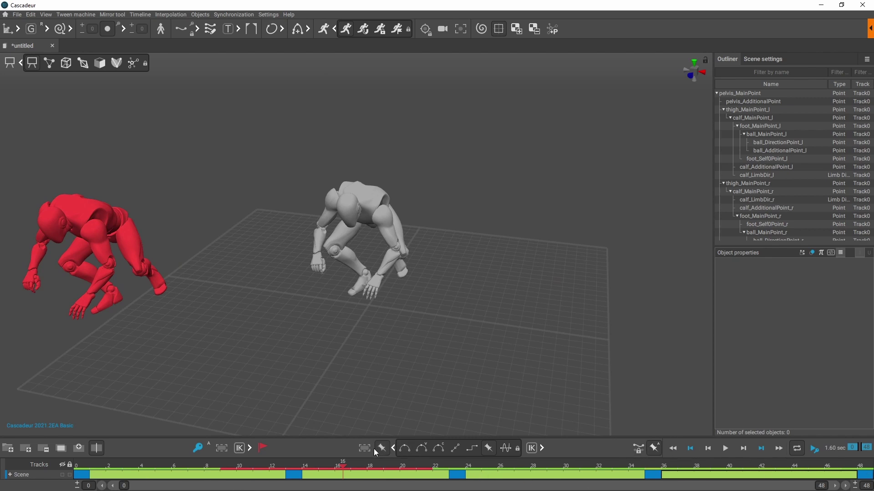
Rewind the animation to frame 0 and collapse pelvis_MainPoint in the Outliner
drag(639, 461, 33, 465)
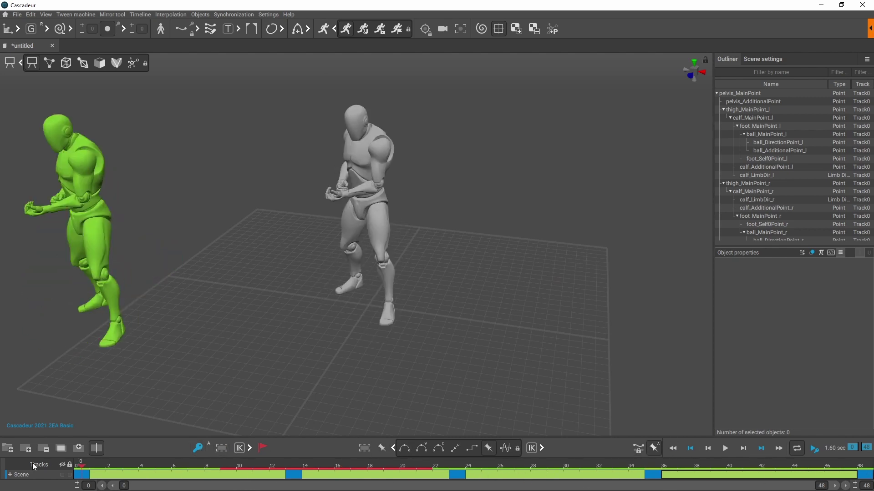
click(17, 14)
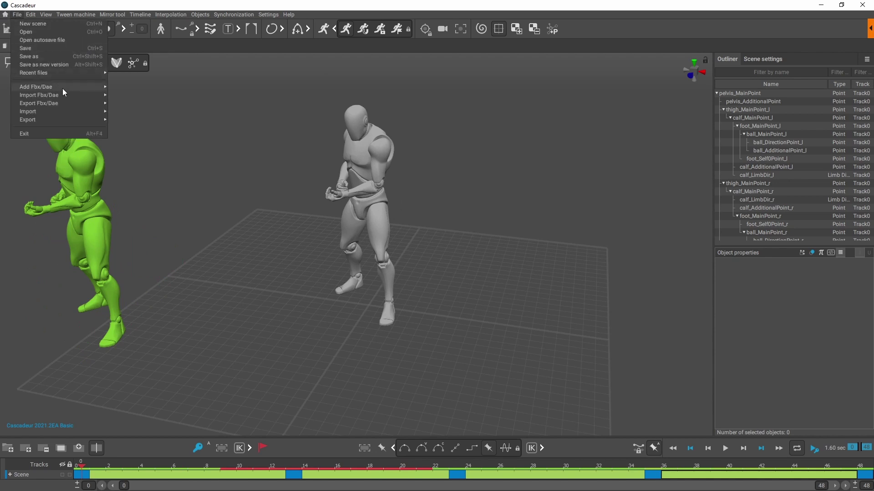
mouse_move(65, 106)
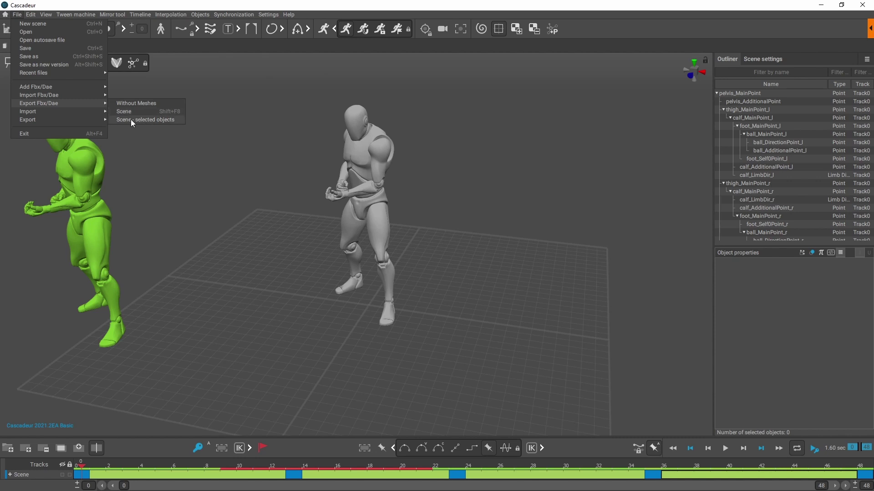
click(717, 93)
scroll(759, 114, up, 8)
drag(871, 159, 867, 119)
Collapse root, then select the root joint together with the SK_Mannequin mesh
click(717, 94)
click(734, 95)
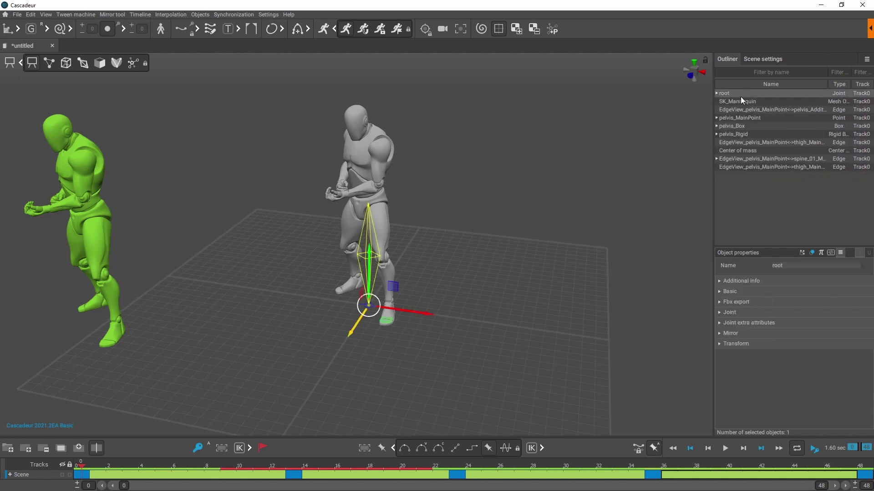
ctrl+click(747, 102)
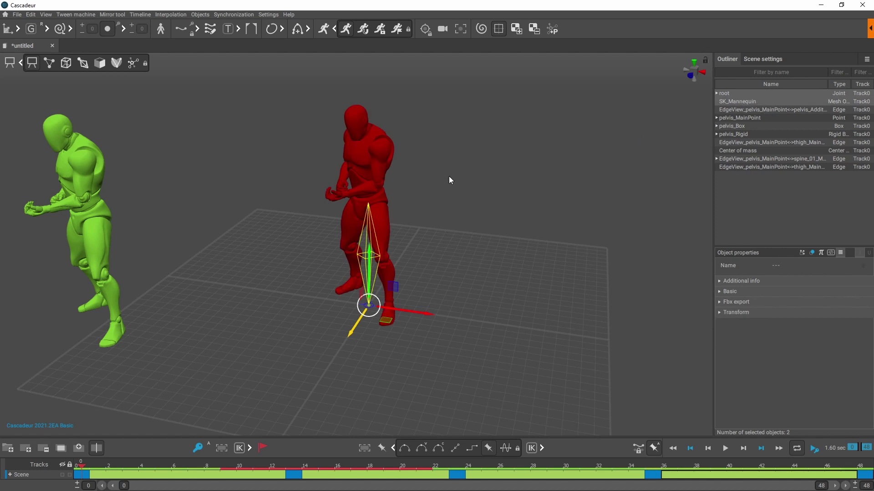
Clear the selection and export the whole scene as FBX via Export Fbx/Dae
click(17, 14)
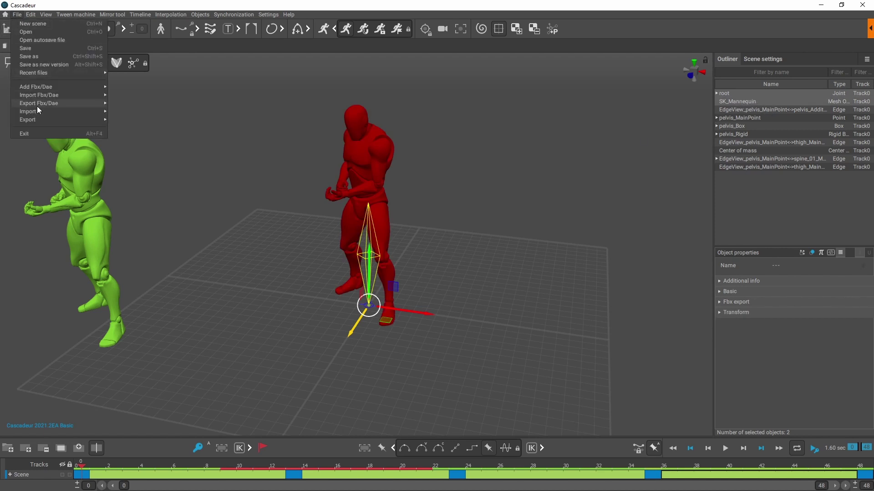
mouse_move(38, 104)
click(611, 135)
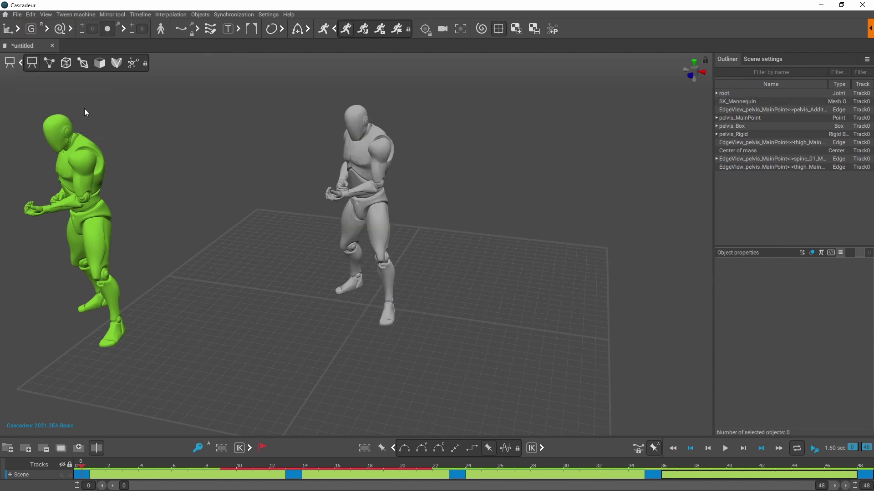
click(20, 15)
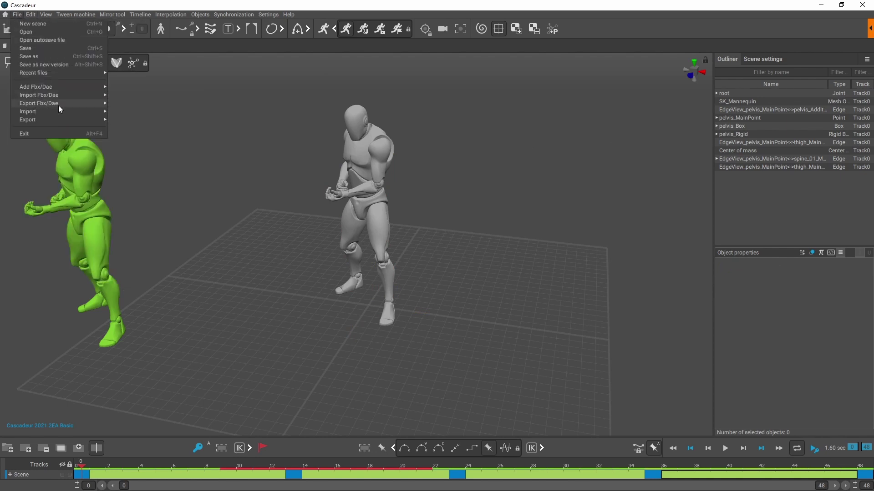
click(153, 109)
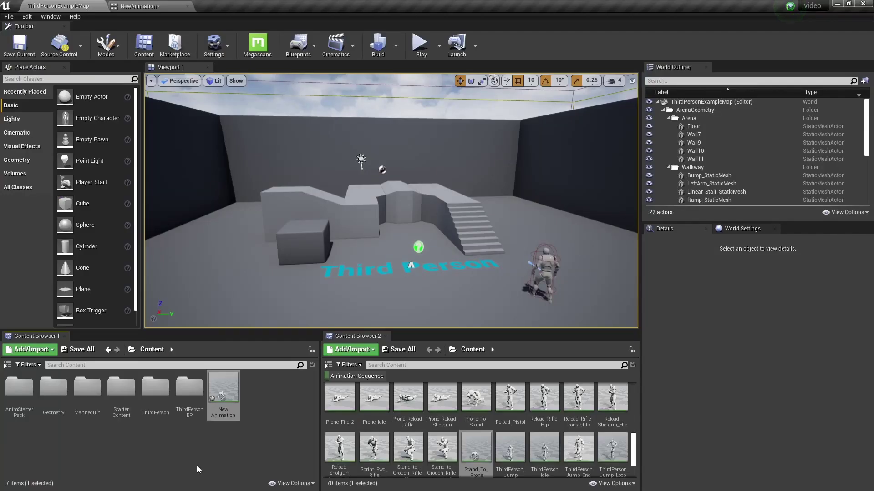
Import the exported FBX into Unreal, assigning UE4_Mannequin_Skeleton as its skeleton
click(44, 352)
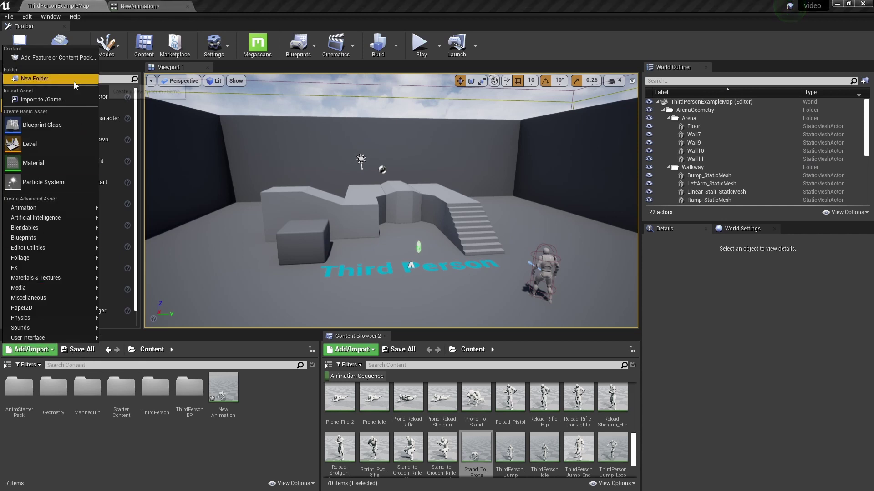
click(71, 101)
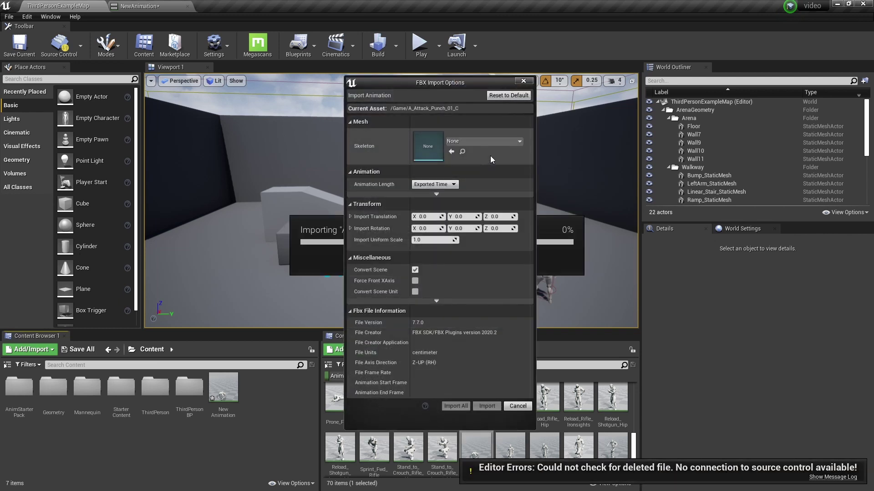
click(484, 142)
text(ue4)
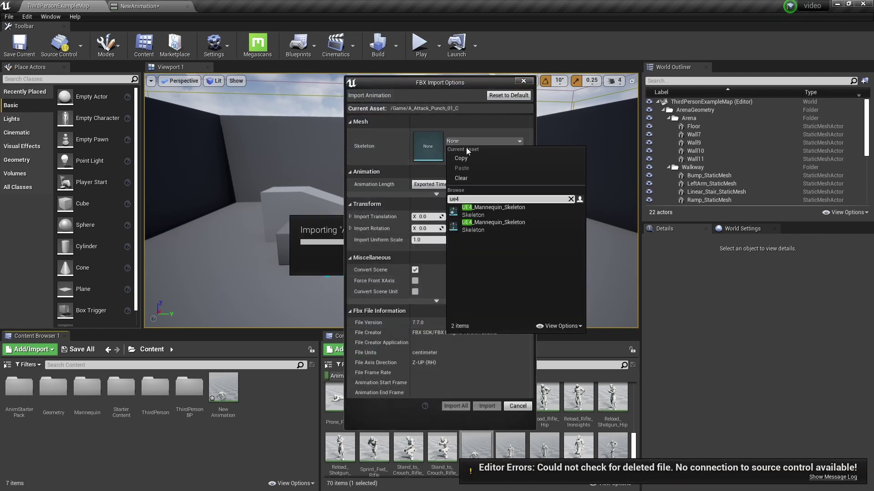
click(496, 216)
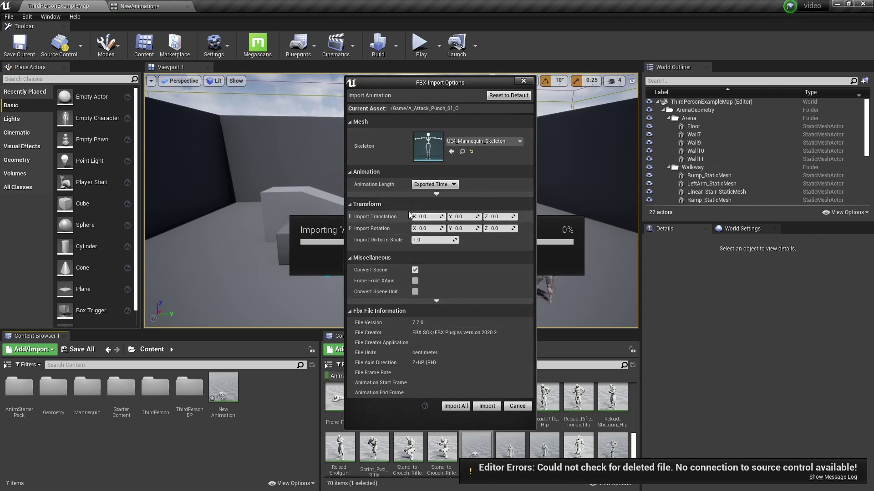
Confirm the import, then open and play A_Attack_Punch_01_C in the animation editor
click(487, 406)
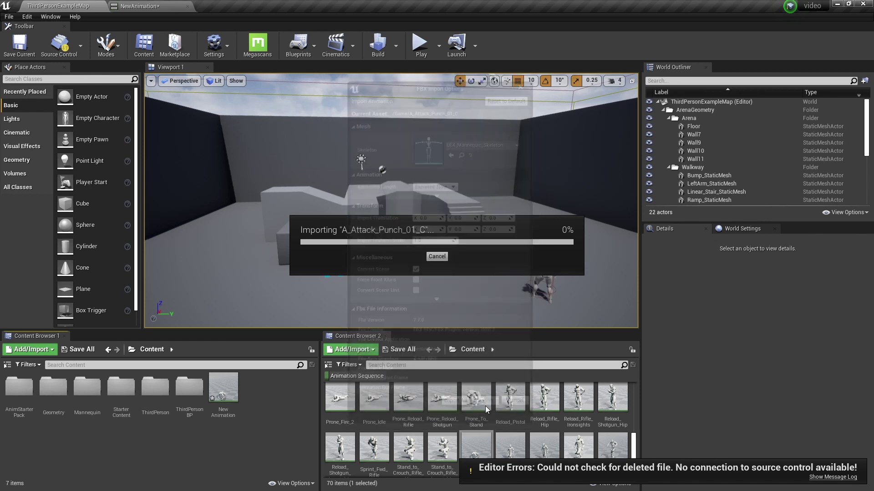
double_click(230, 401)
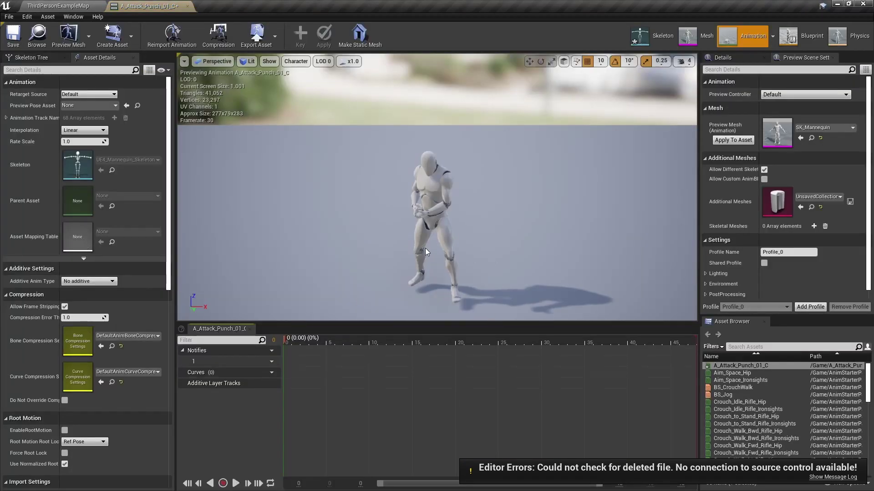
click(236, 484)
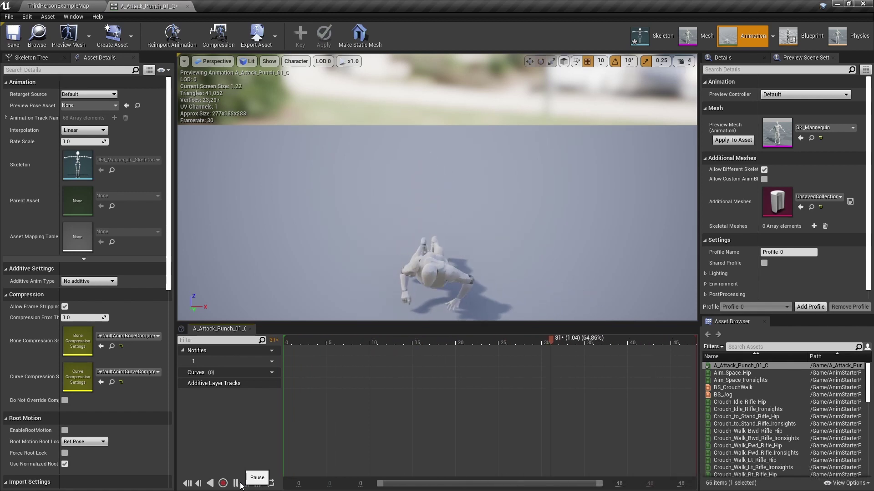
Place New Animation on the ThirdPersonExampleMap floor beside A_Attack_Punch_01_C, then select A_Attack_Punch_01_C
click(78, 7)
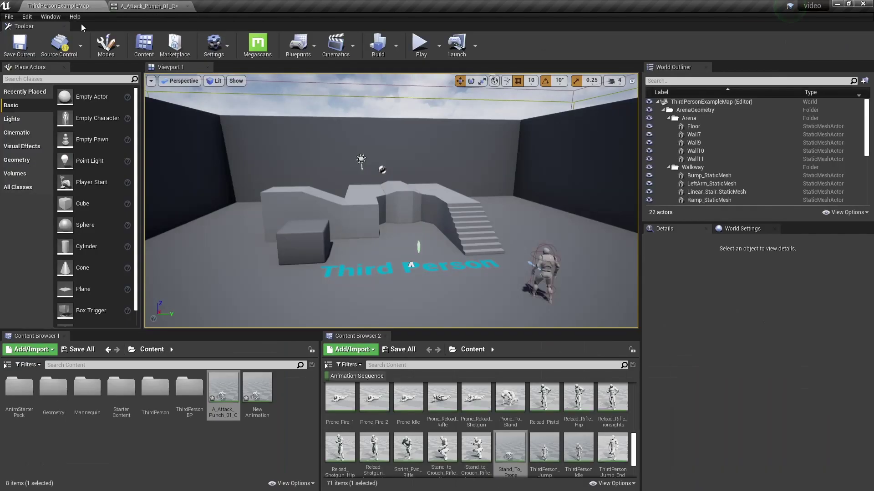
drag(257, 395, 255, 344)
drag(243, 285, 243, 290)
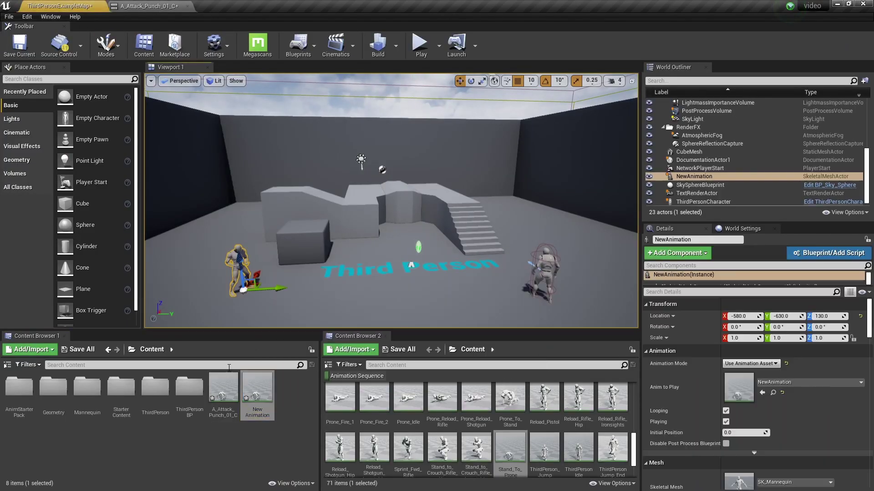
click(231, 318)
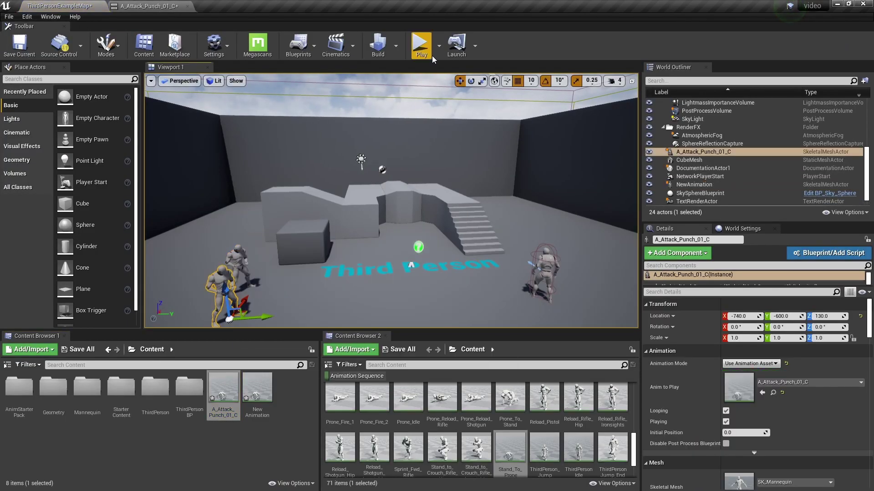
Simulate the level, watch both mannequins animate up close, then stop the simulation
click(439, 46)
click(475, 122)
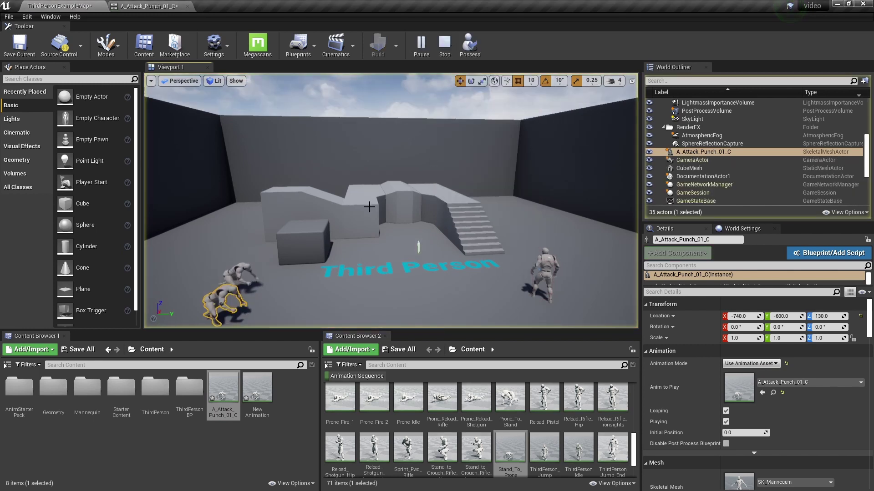
right_drag(370, 207, 302, 221)
key(w)
key(s)
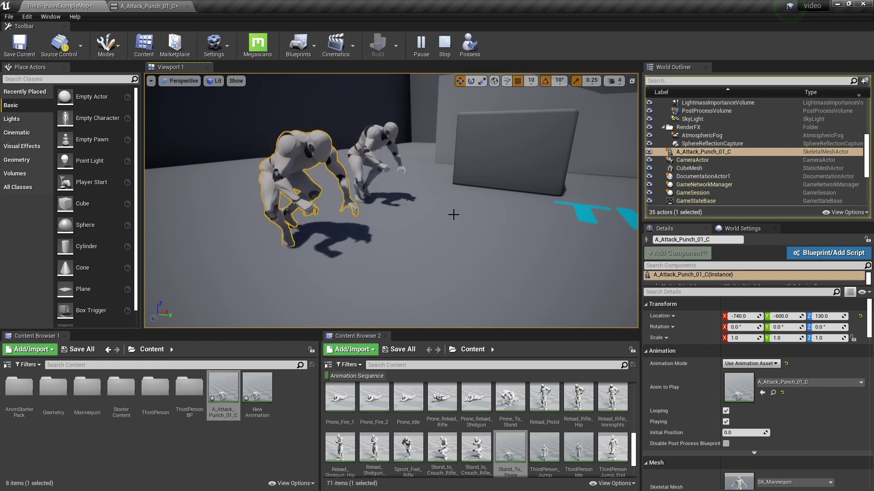
right_drag(454, 214, 451, 225)
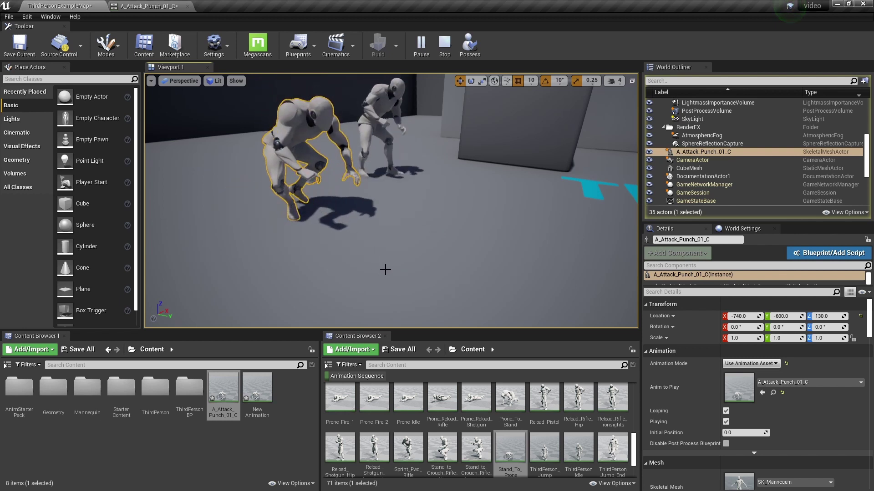
click(445, 43)
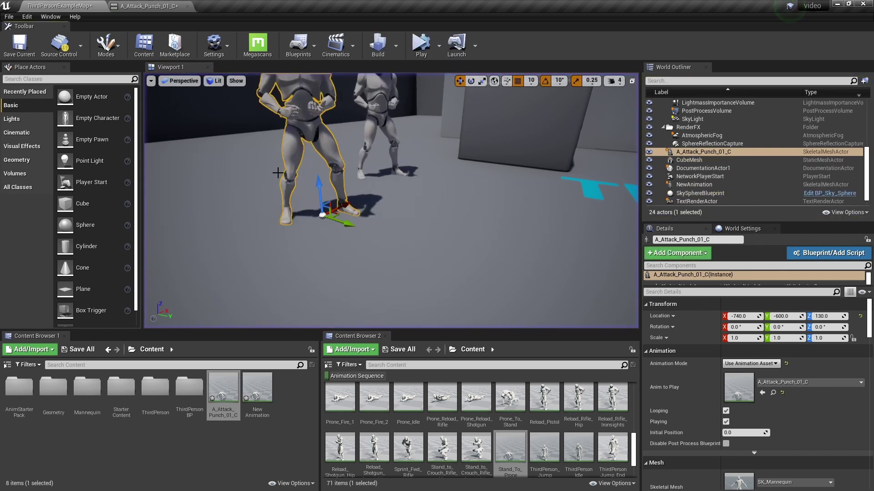
right_drag(345, 195, 346, 197)
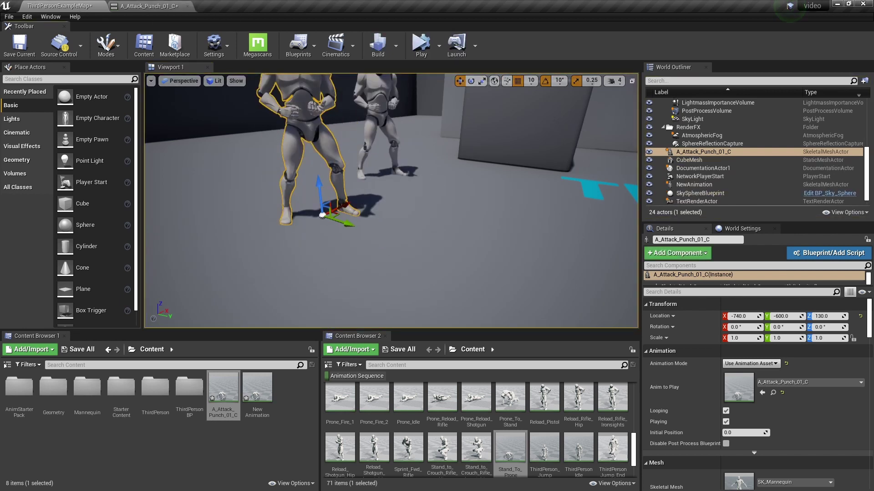